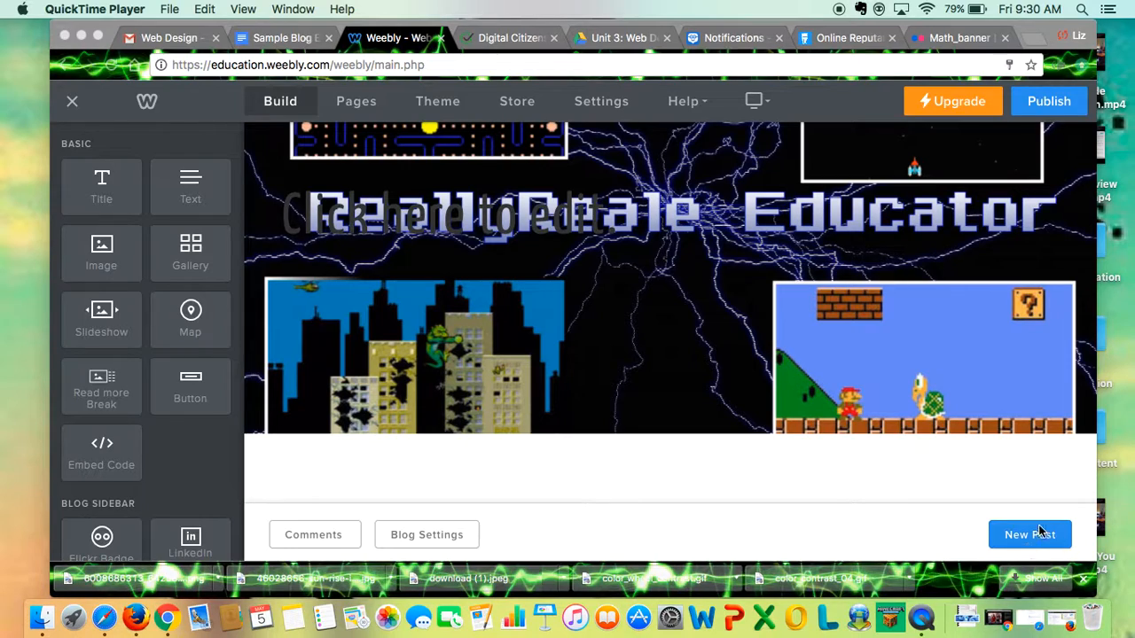
Start a new post on the blog page and bring up its empty title and content area.
left_click(1028, 542)
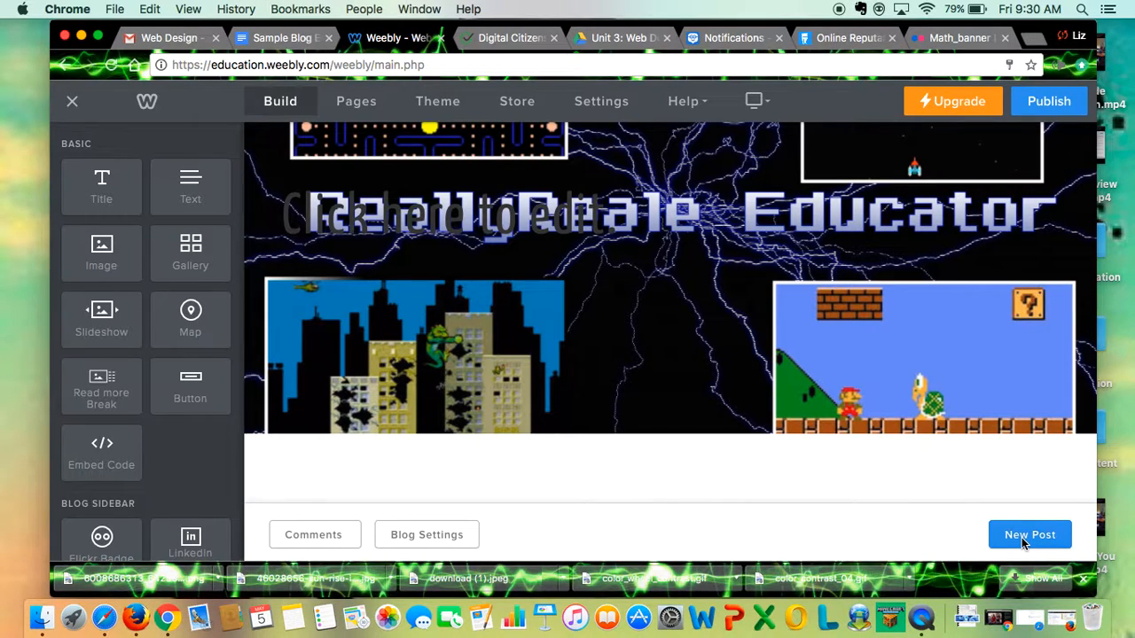
left_click(1024, 540)
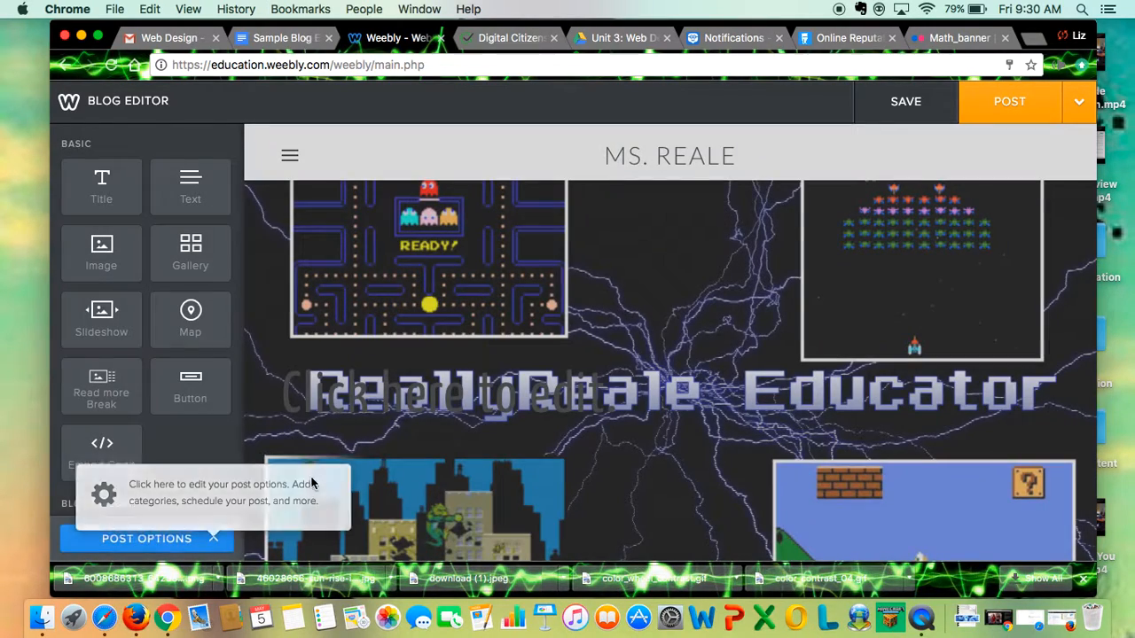
scroll(416, 417, "down", 5)
scroll(417, 417, "down", 3)
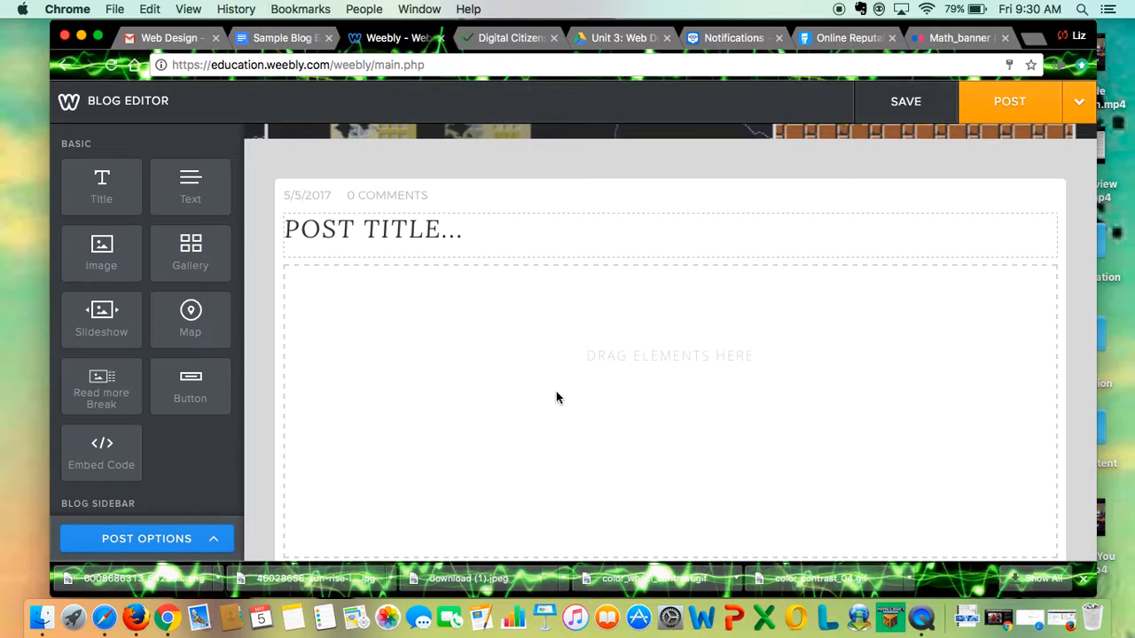
Copy the topic "Algebraic Language" from the Sample Blog Entry document in Google Docs and paste it as the Weebly post title.
left_click(279, 40)
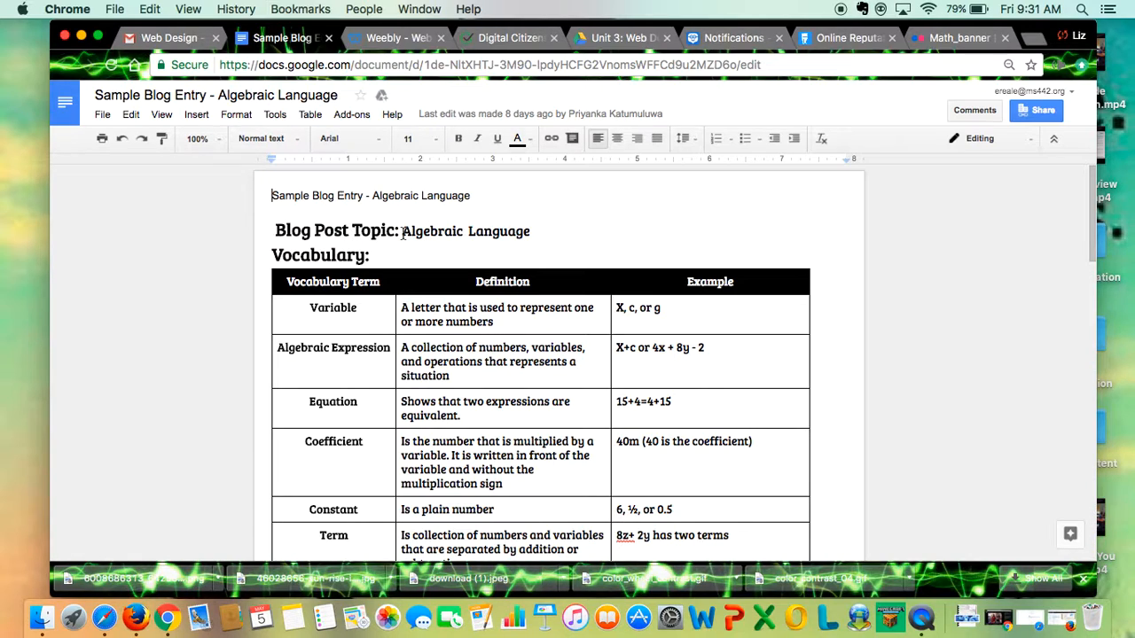
left_click_drag(403, 233, 532, 237)
key("super+c")
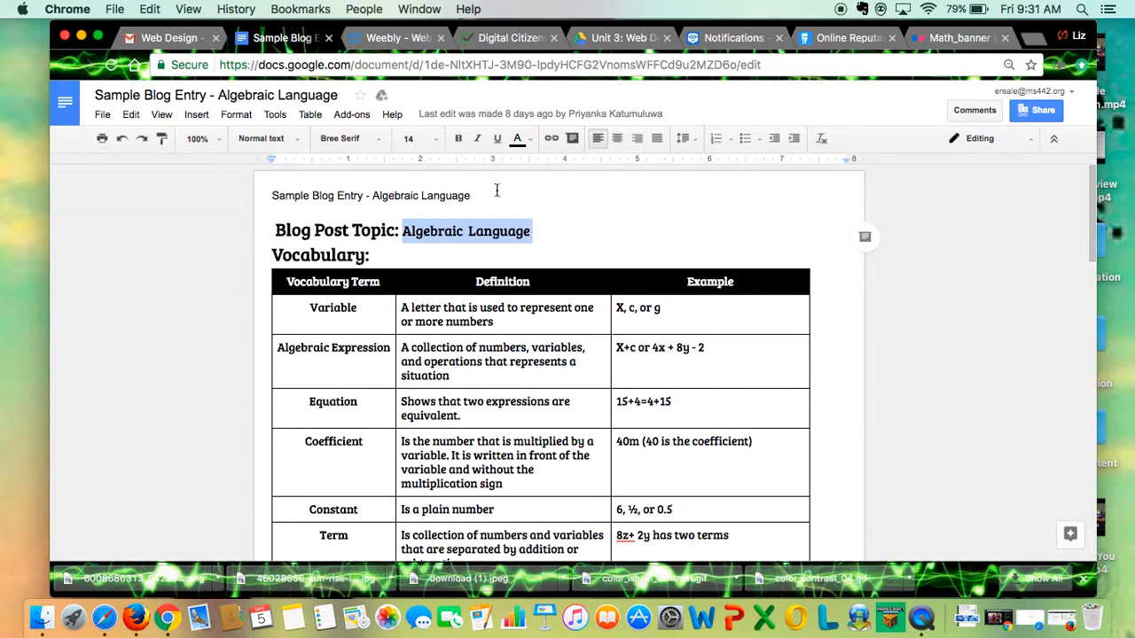
left_click(390, 37)
left_click(375, 222)
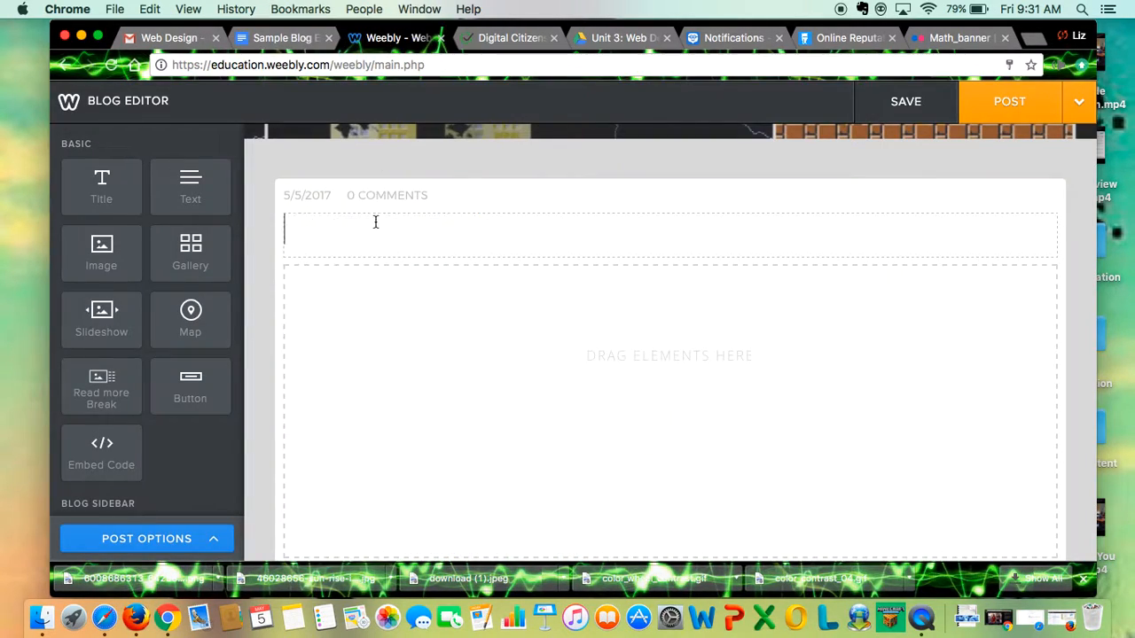
key("super+v")
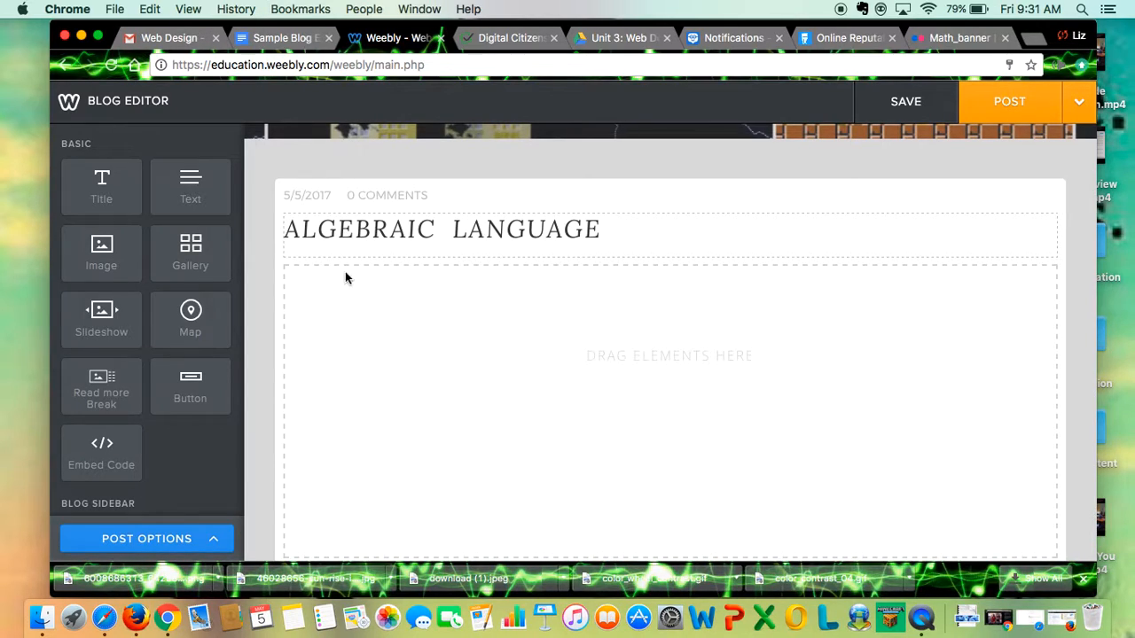
Add a text block below the post title and copy Example 1 and Example 2 from the Sample Blog Entry Google document.
left_click_drag(188, 183, 436, 293)
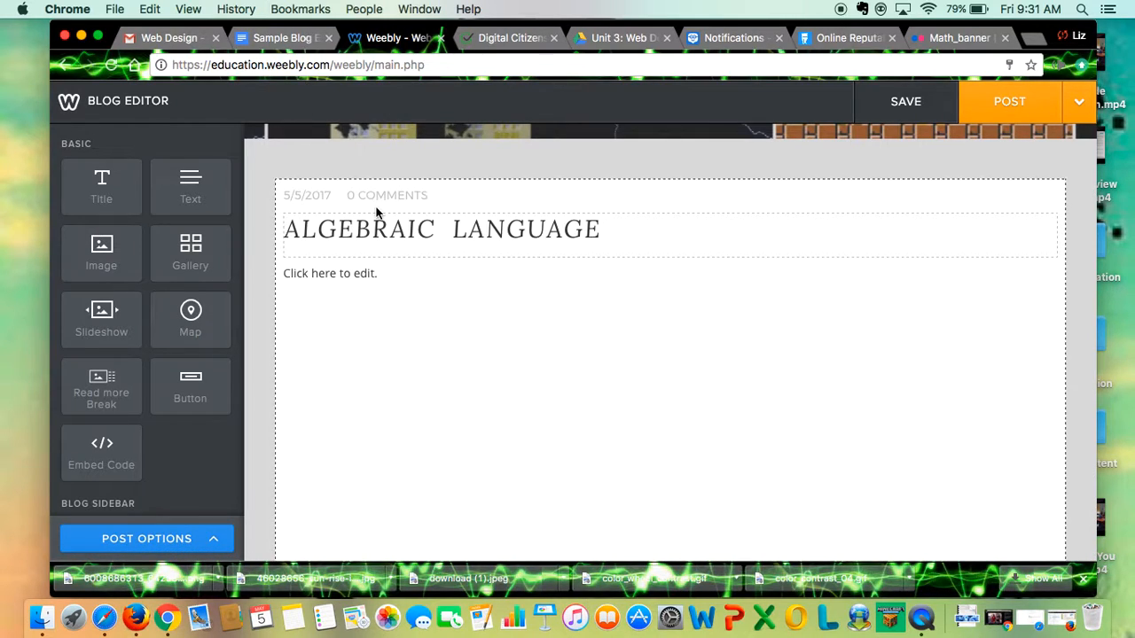
left_click(280, 39)
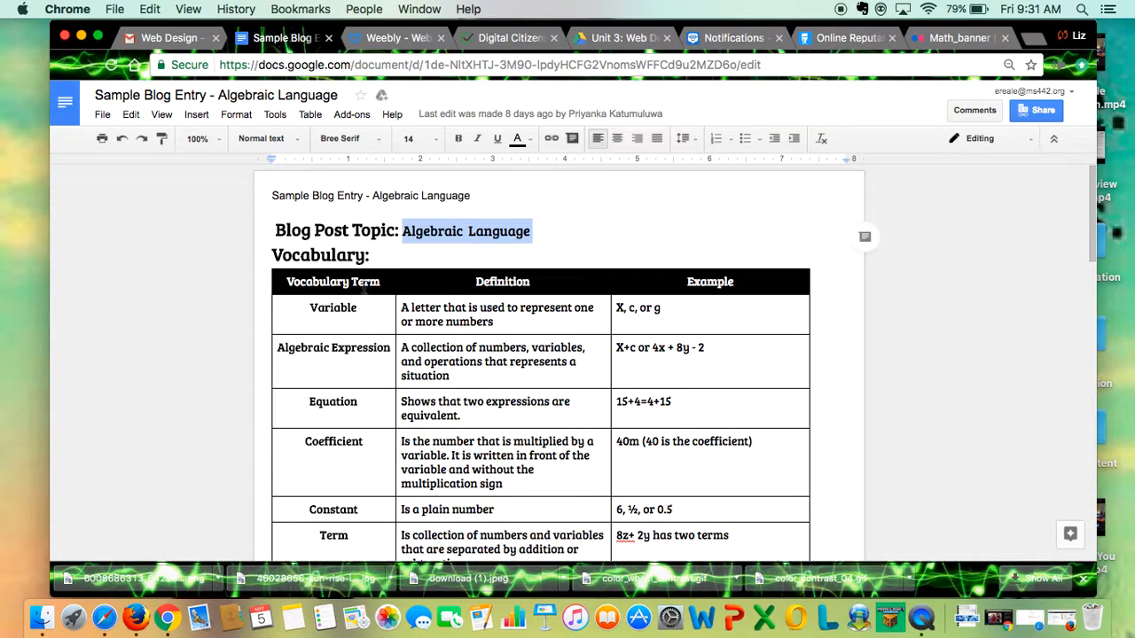
scroll(341, 332, "down", 3)
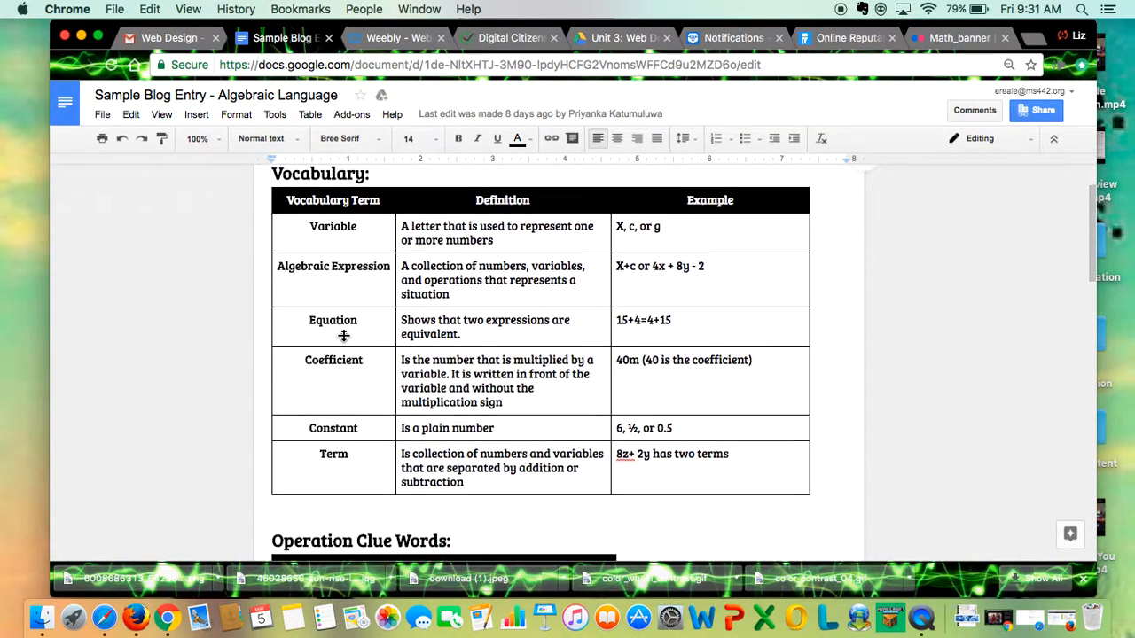
scroll(352, 347, "up", 1)
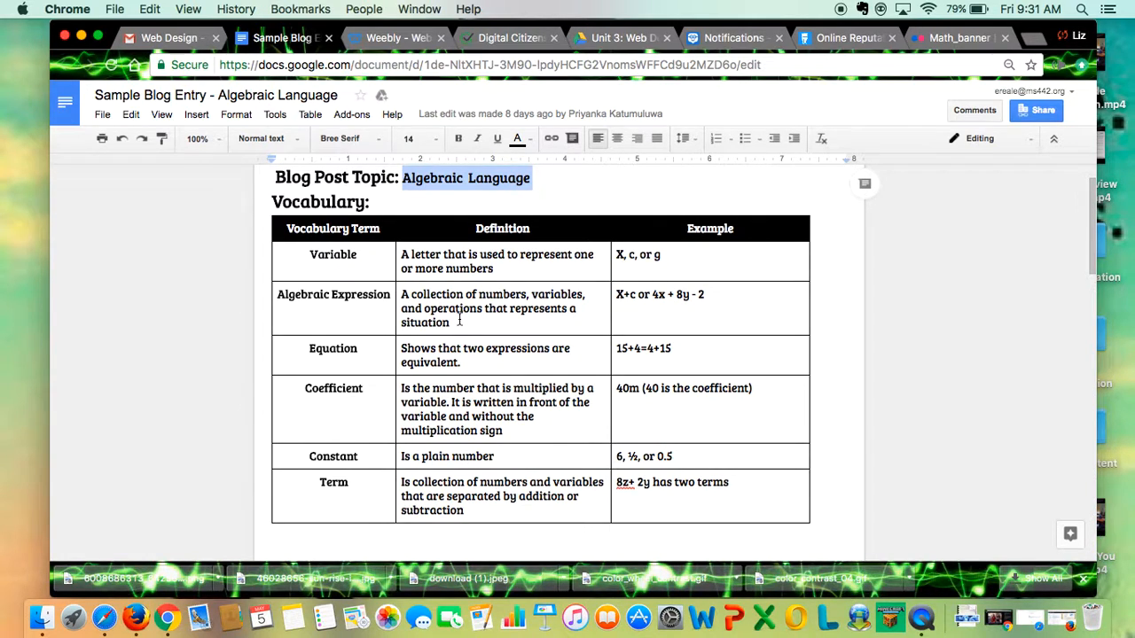
scroll(457, 331, "down", 8)
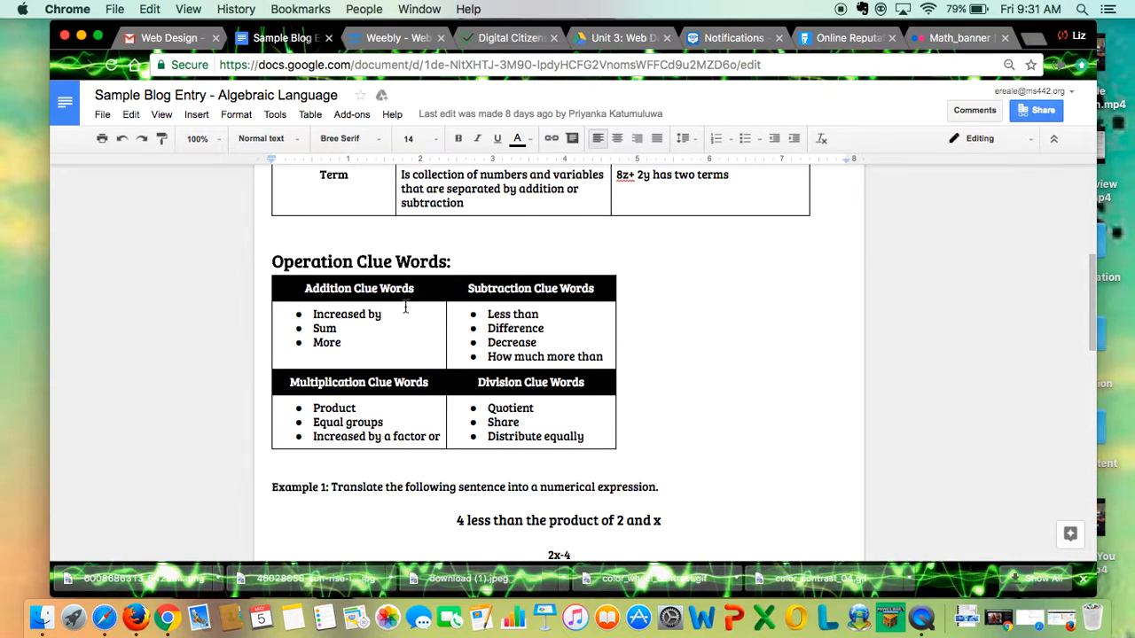
scroll(470, 379, "down", 6)
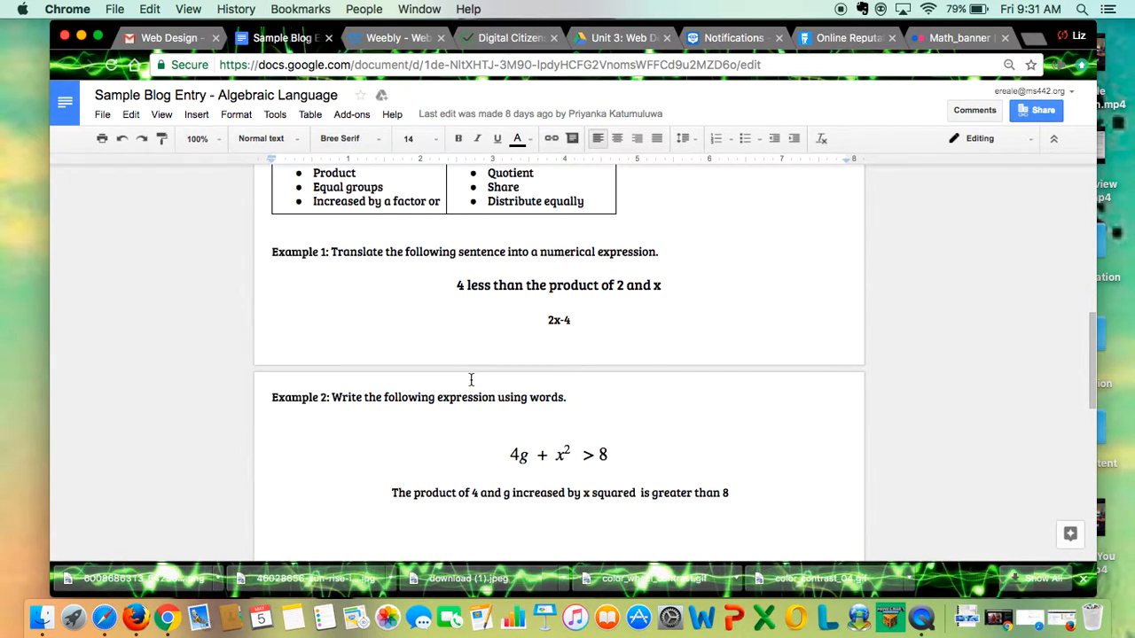
left_click(287, 232)
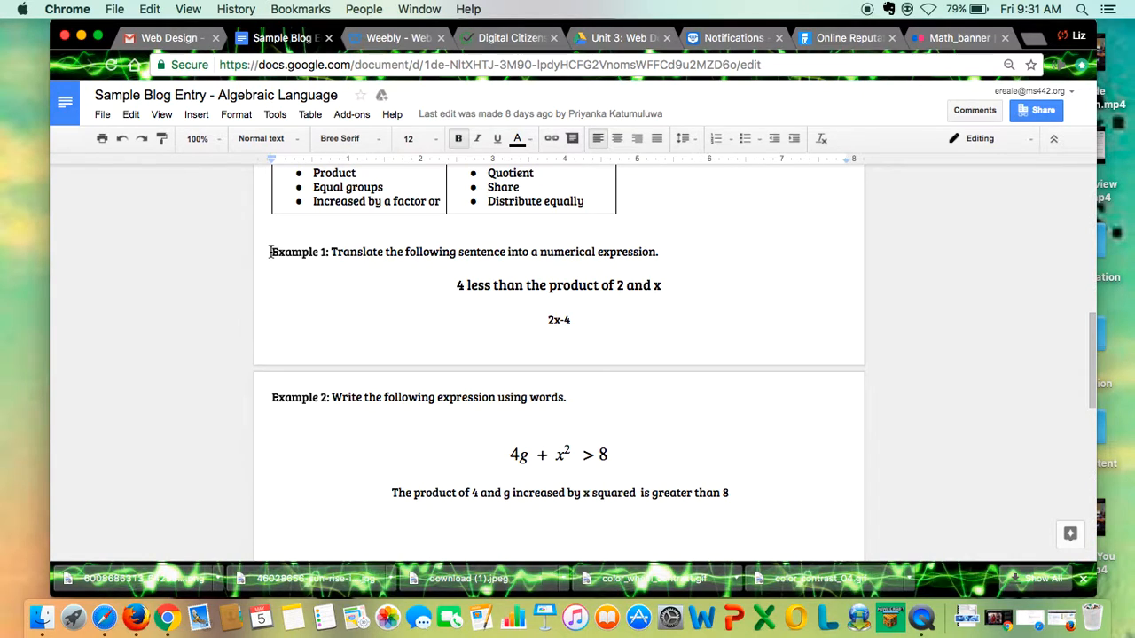
left_click_drag(269, 252, 734, 503)
scroll(734, 506, "down", 3)
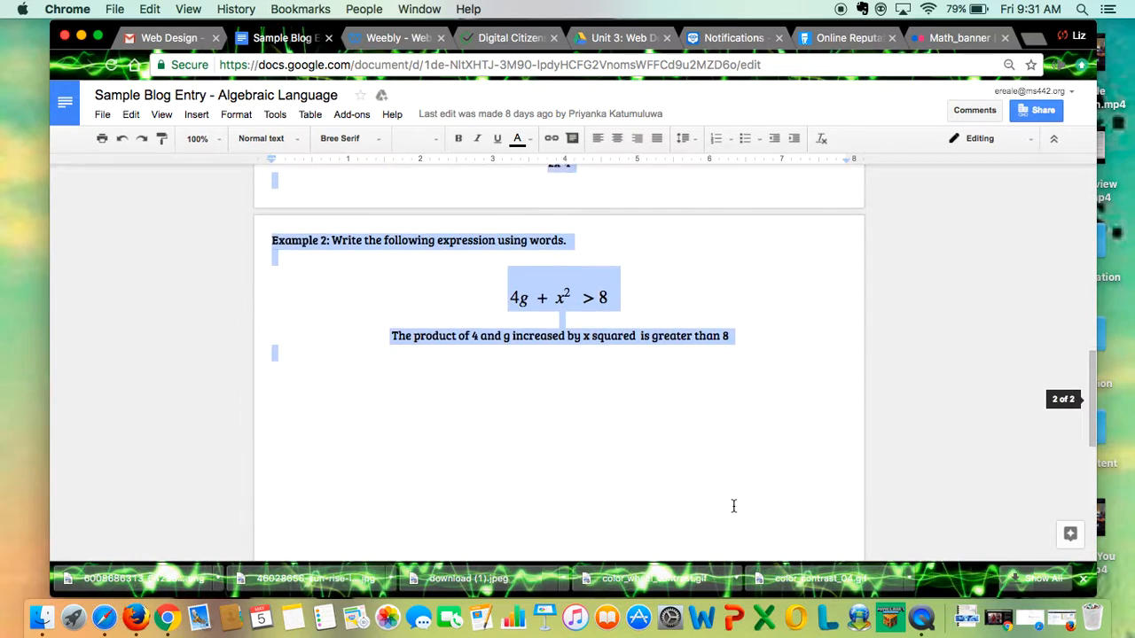
key("super+c")
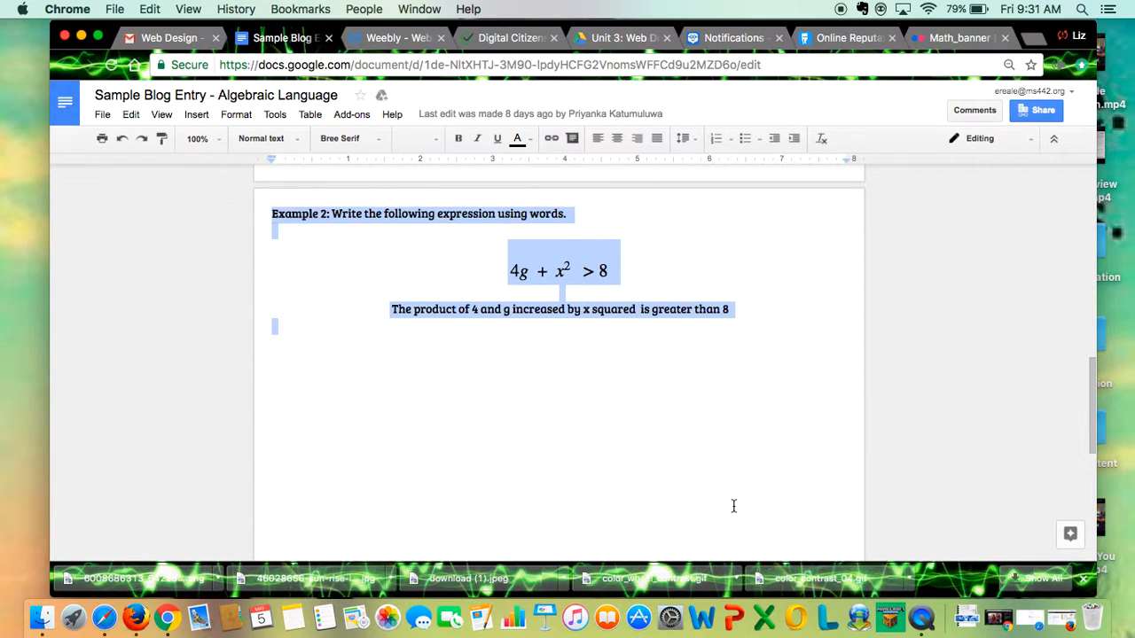
Paste the copied examples into the new text block of the Weebly post and review them.
left_click(389, 38)
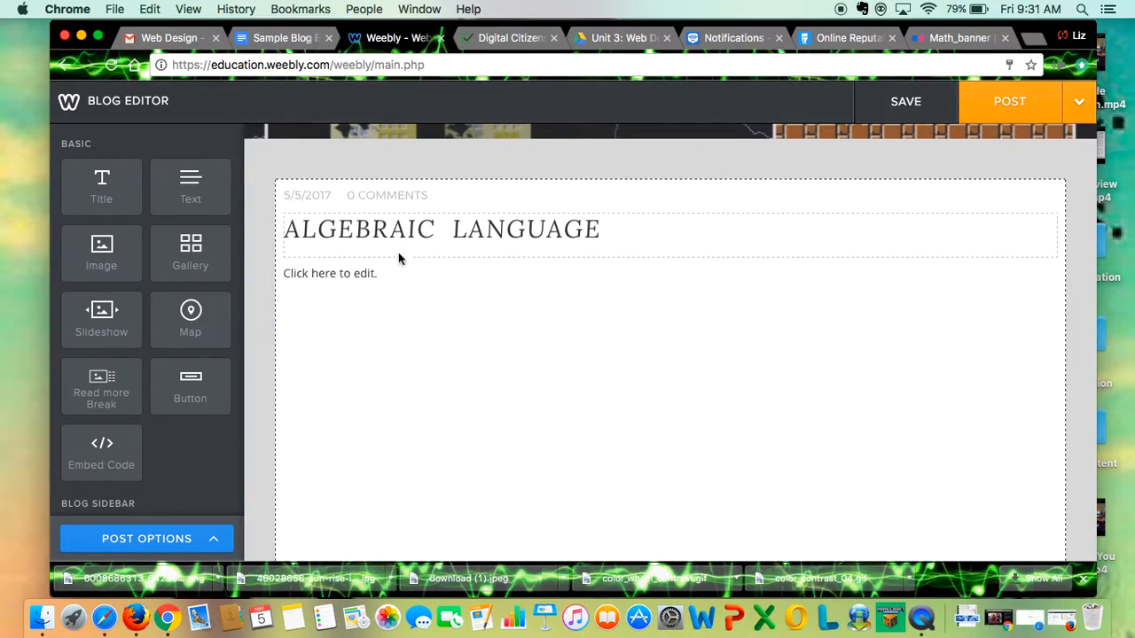
left_click(337, 271)
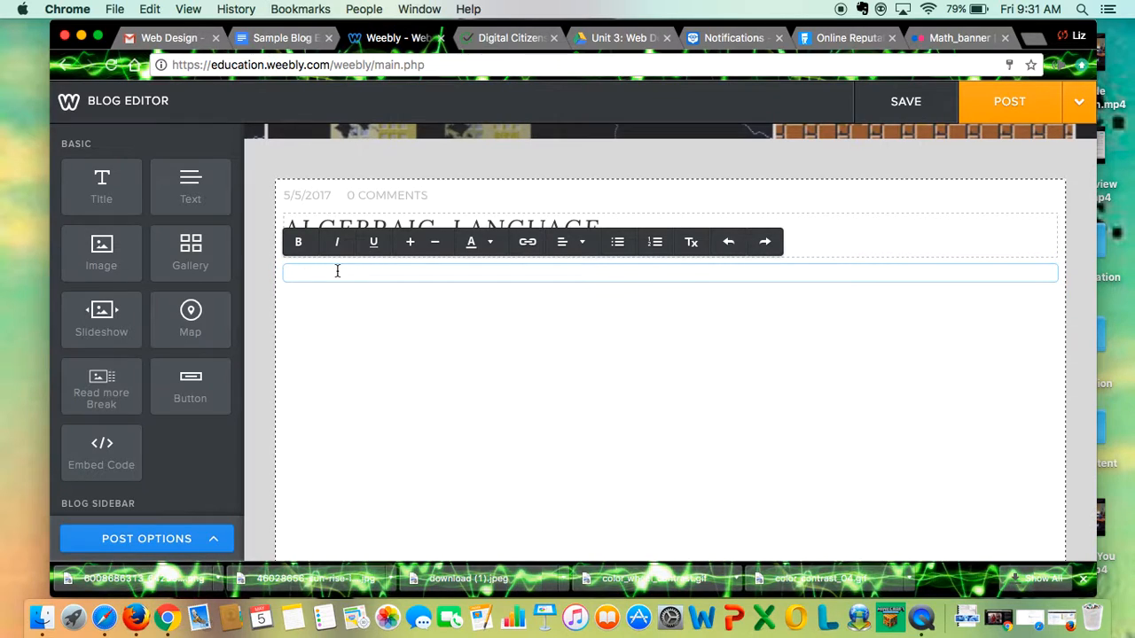
key("super+v")
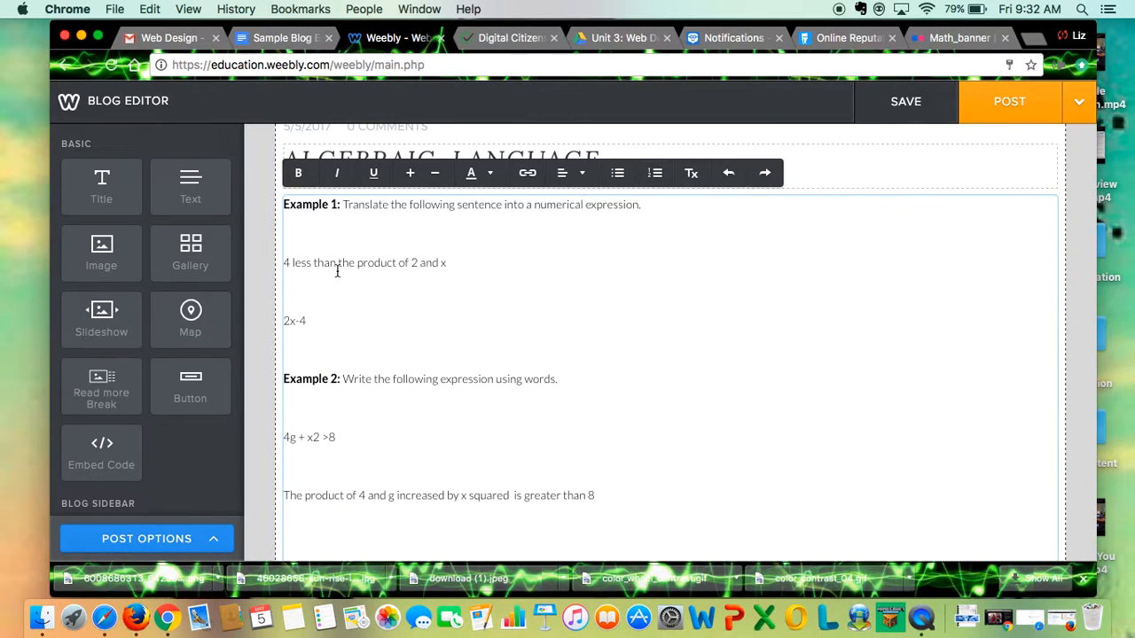
scroll(364, 305, "down", 1)
scroll(372, 305, "up", 2)
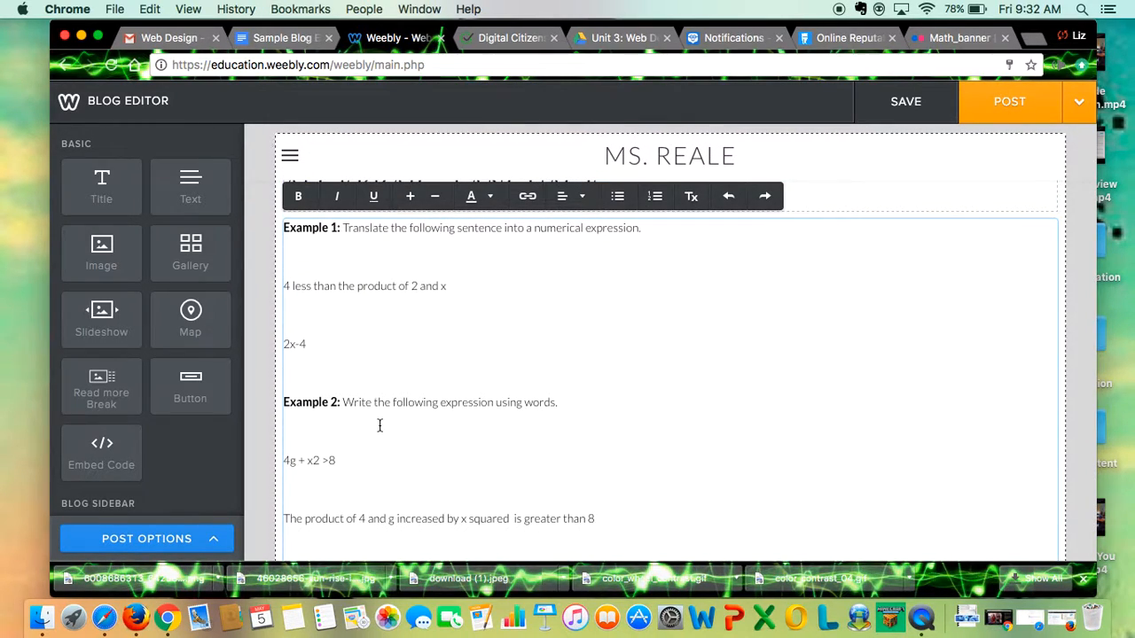
scroll(380, 426, "up", 2)
scroll(380, 426, "down", 3)
scroll(380, 426, "up", 1)
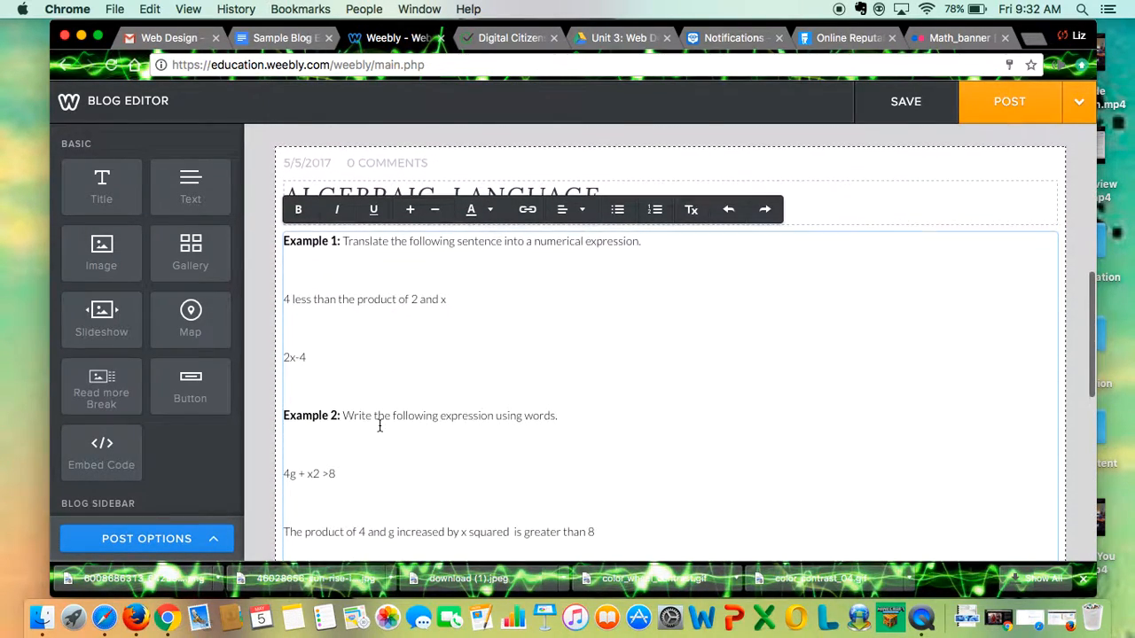
Underline the "Example 1" label, enlarge it by two size steps and colour it blue.
left_click_drag(340, 240, 271, 243)
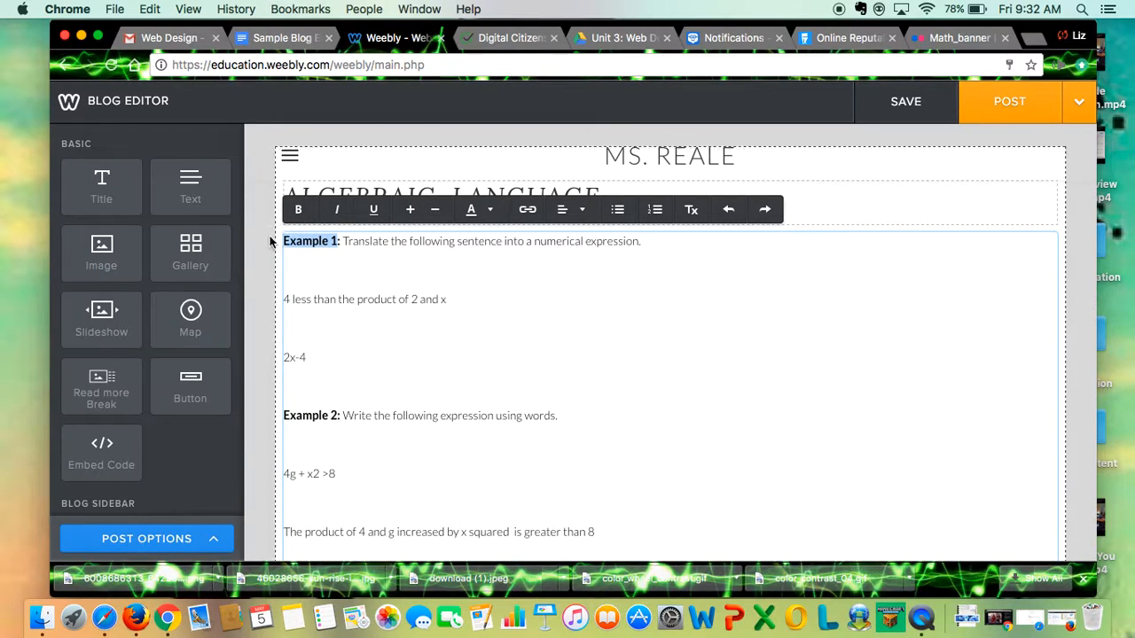
left_click(374, 210)
left_click(412, 210)
left_click(411, 210)
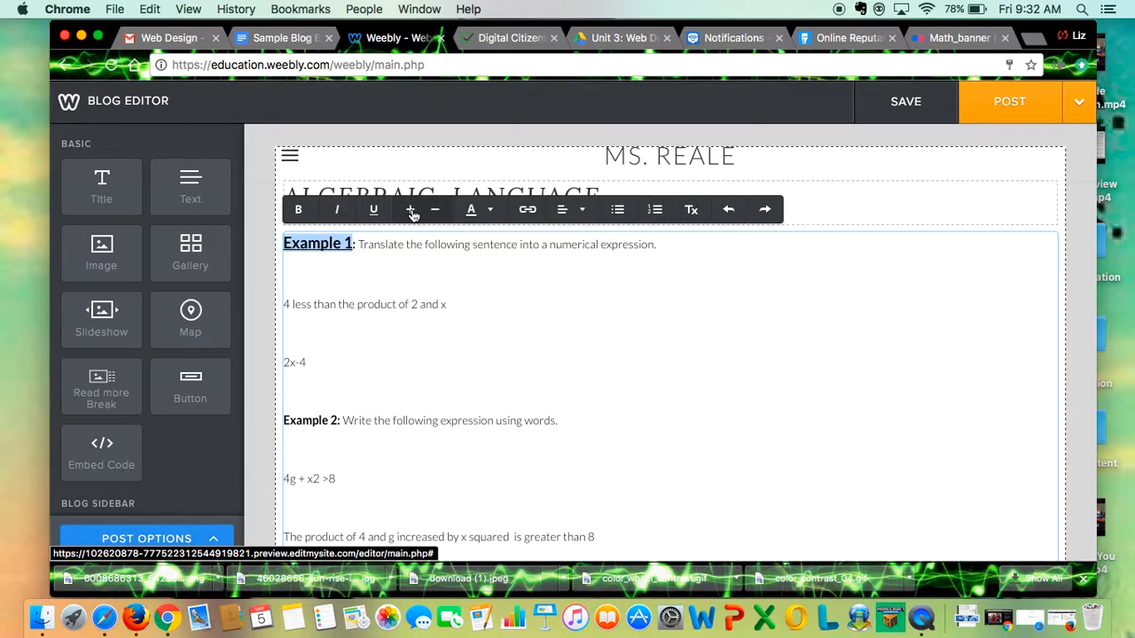
left_click(490, 210)
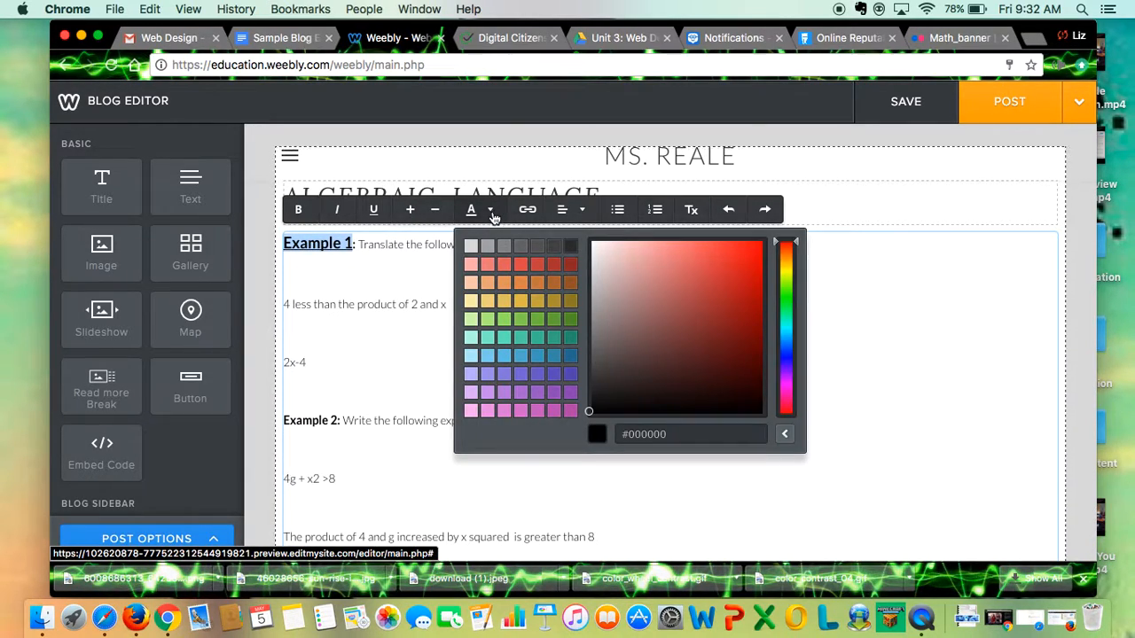
left_click(792, 357)
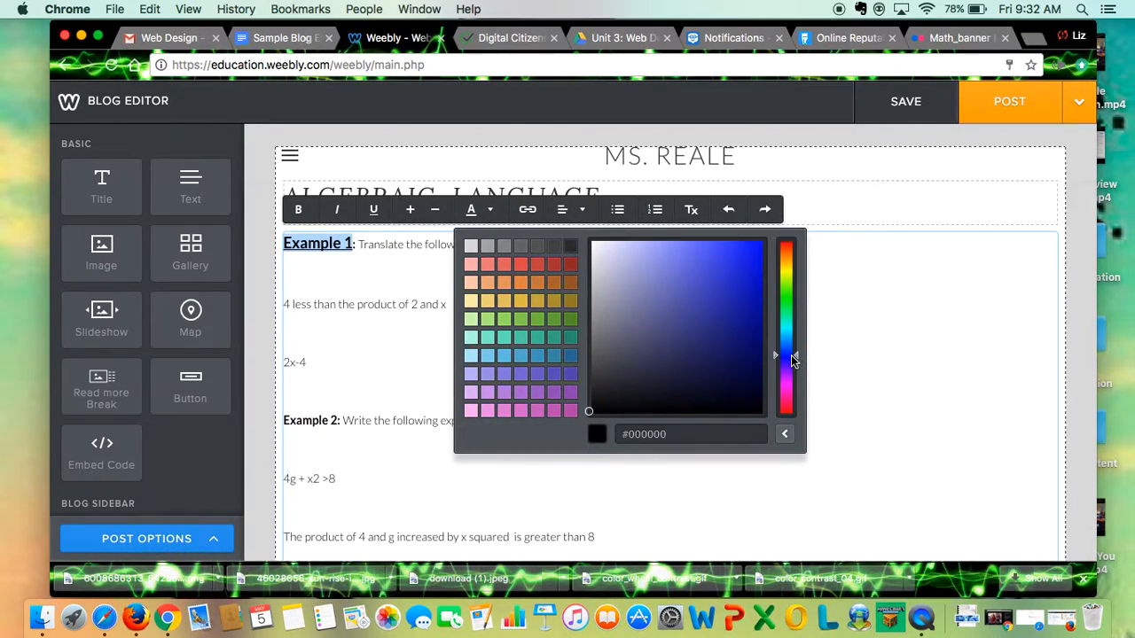
left_click(749, 252)
left_click(358, 259)
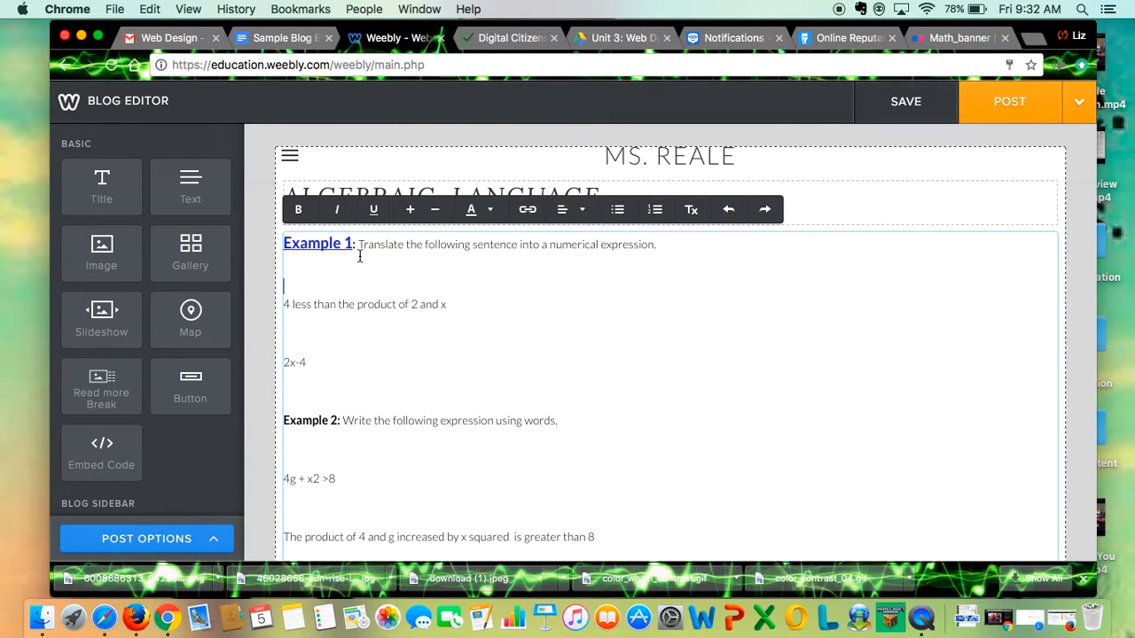
Enlarge the sentence "Translate the following sentence into a numerical expression." by one size step.
left_click_drag(358, 244, 689, 243)
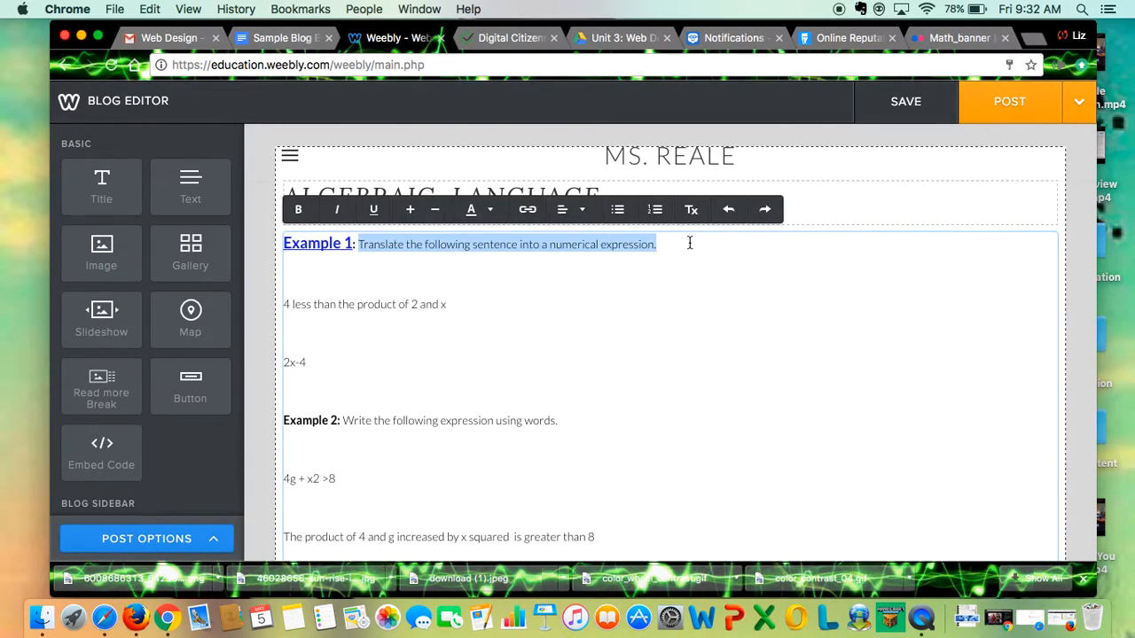
left_click(410, 213)
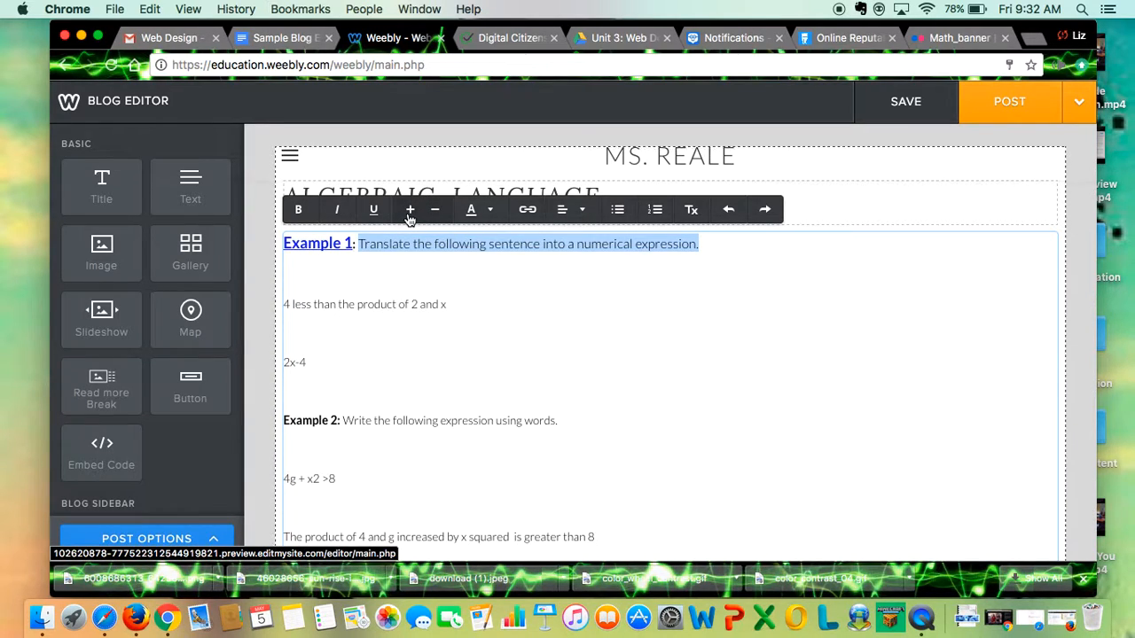
left_click(383, 303)
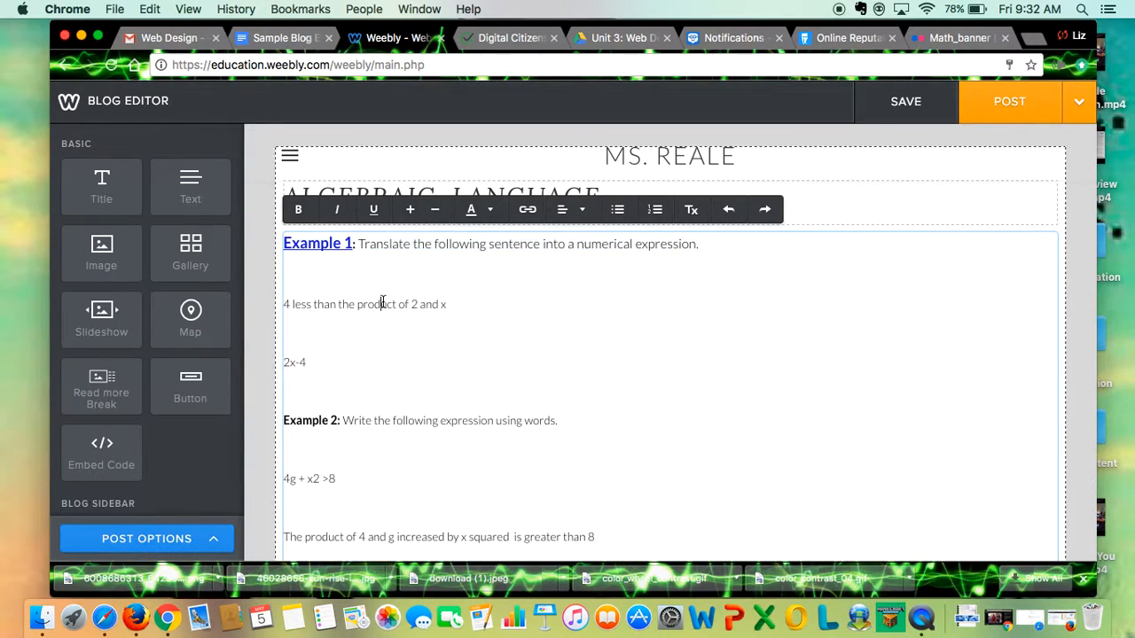
Try to center only the lines "4 less than the product of 2 and x" and "2x-4".
left_click_drag(294, 338, 278, 305)
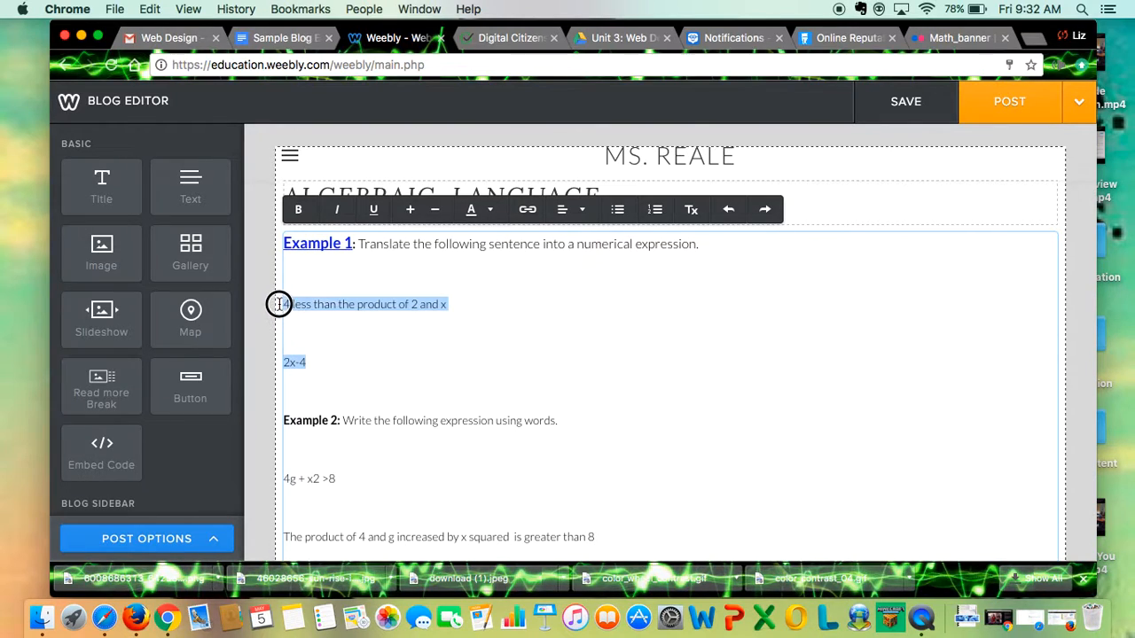
left_click(572, 209)
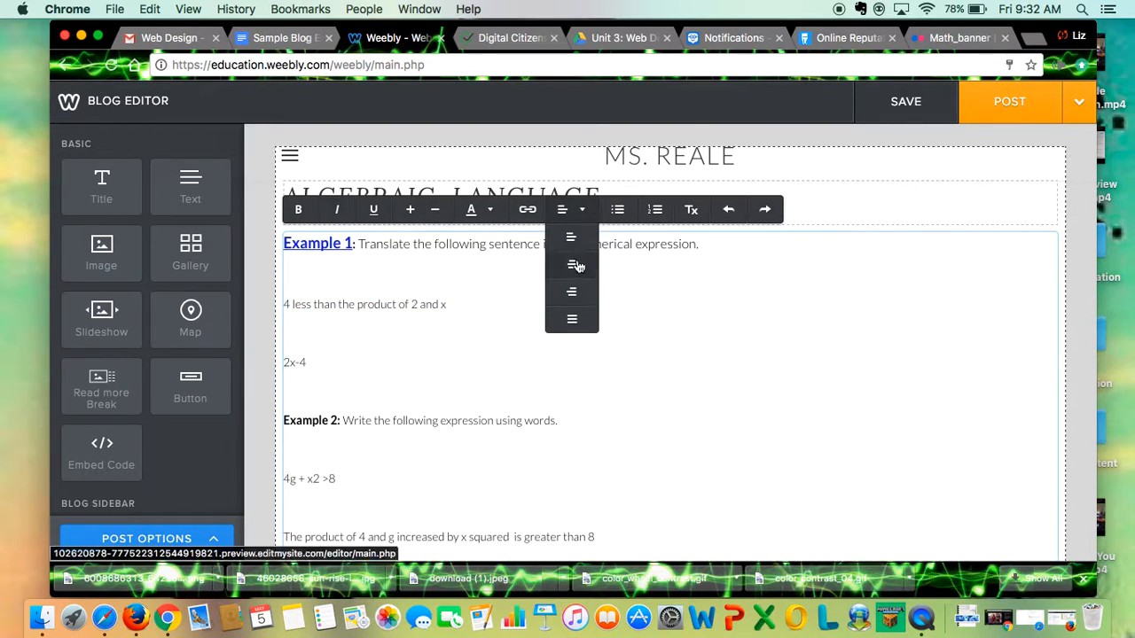
left_click(346, 339)
left_click_drag(313, 362, 275, 304)
left_click(572, 209)
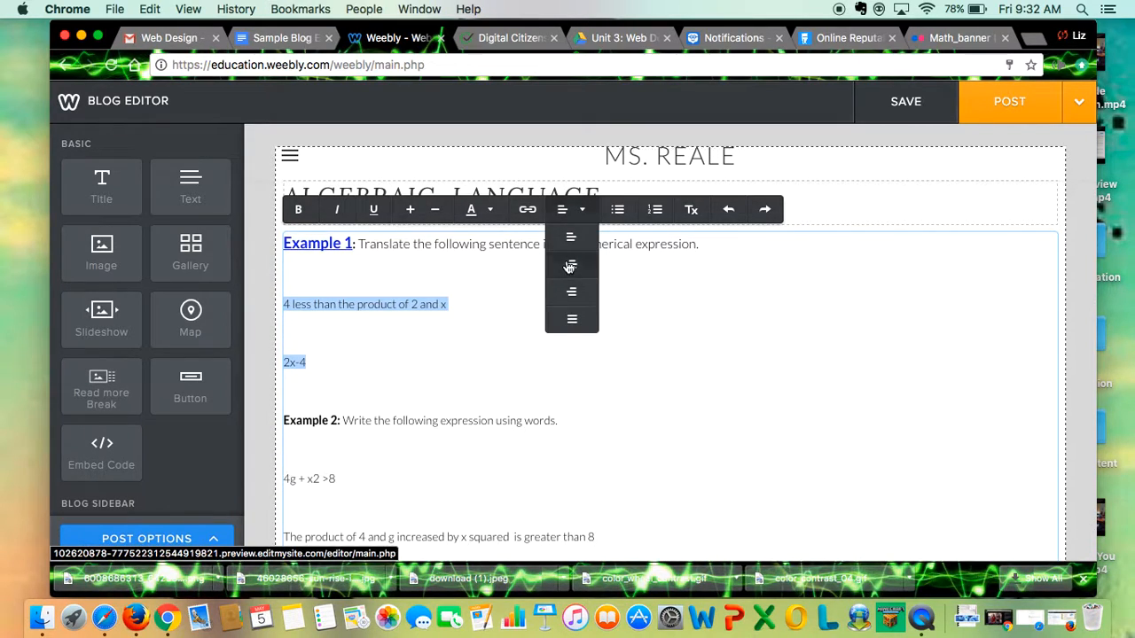
left_click(567, 261)
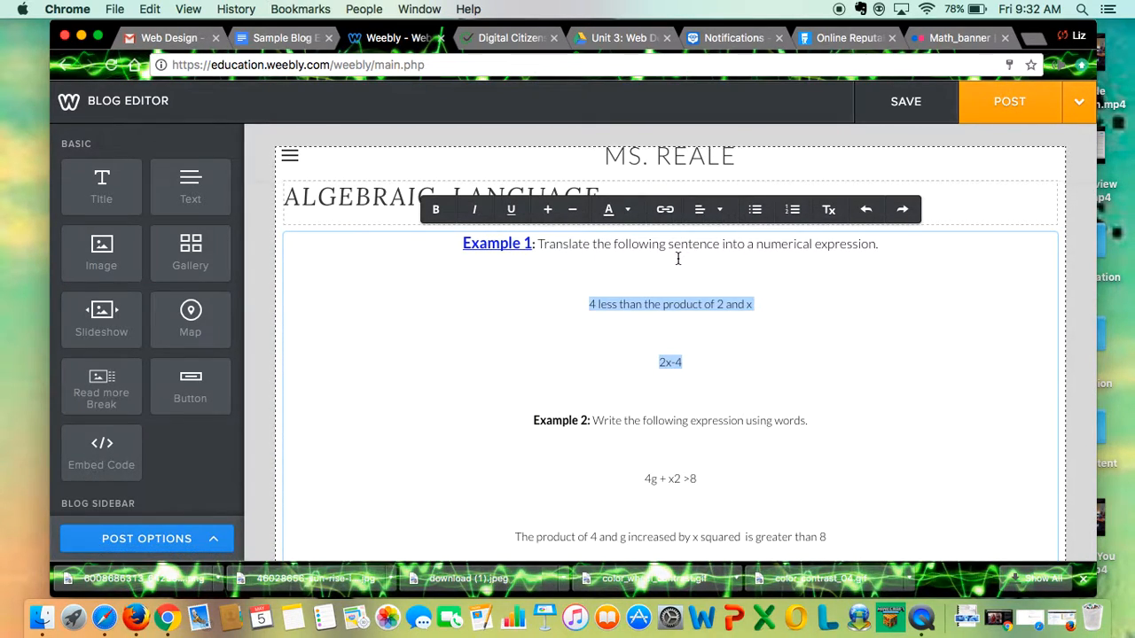
Set the text block's alignment back to left and deselect the two lines.
left_click(706, 209)
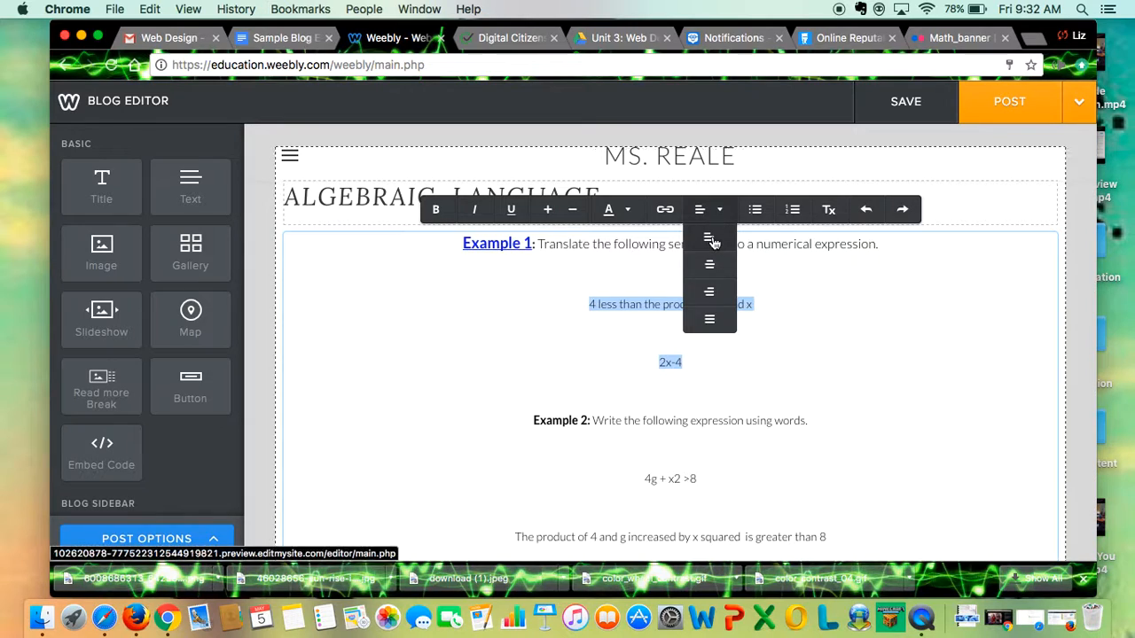
left_click(715, 238)
left_click(550, 390)
scroll(549, 388, "down", 1)
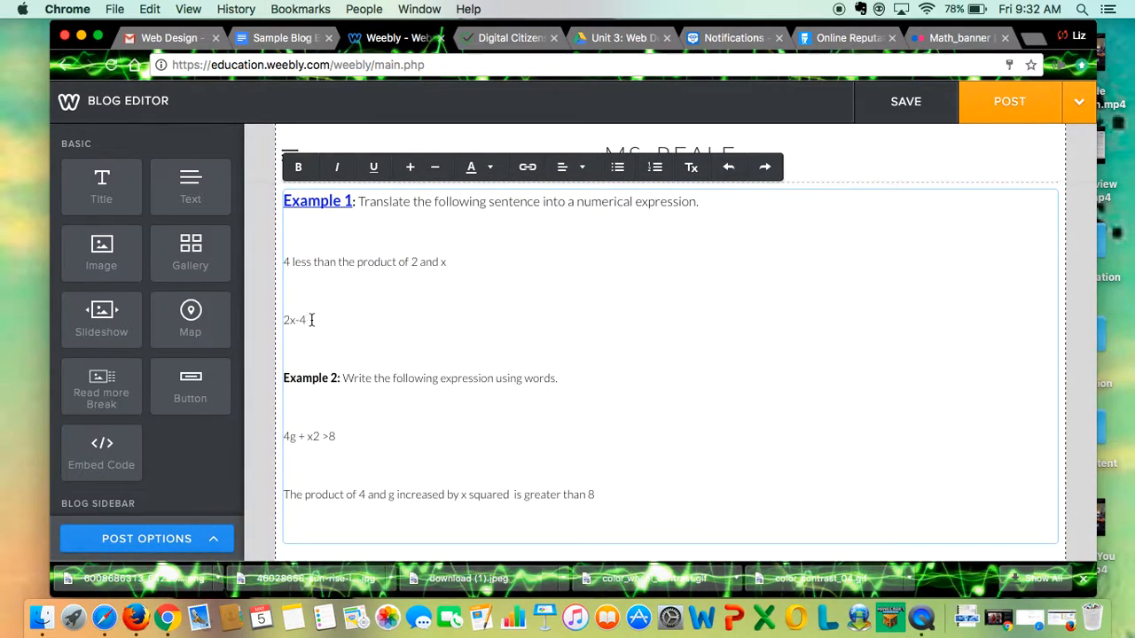
left_click_drag(310, 320, 280, 259)
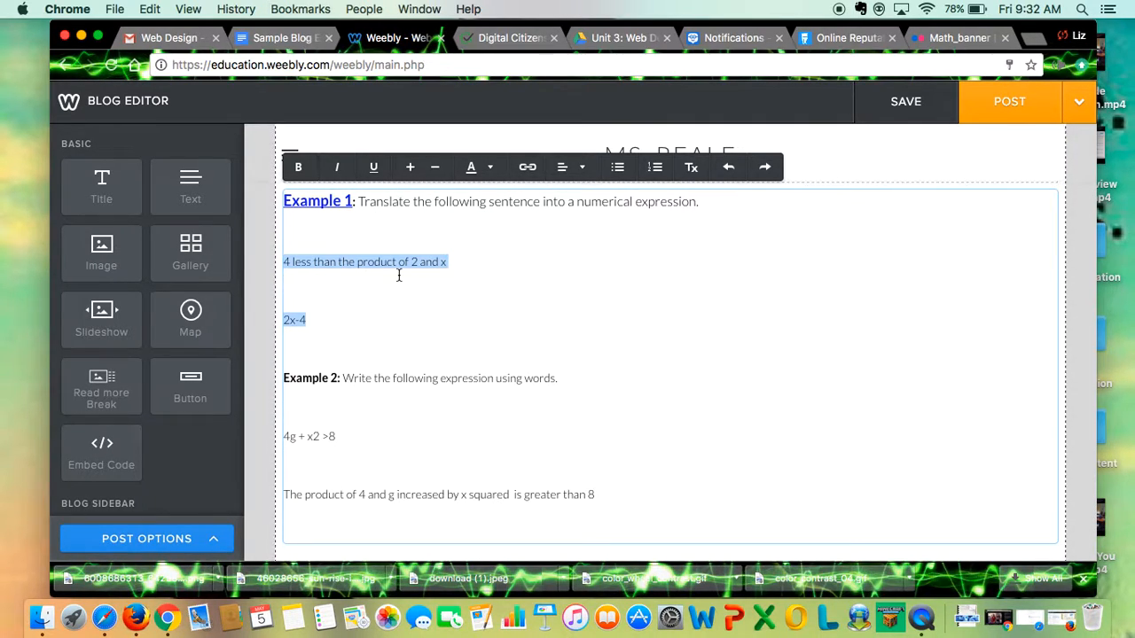
scroll(398, 275, "up", 1)
scroll(398, 275, "down", 2)
scroll(398, 275, "up", 1)
scroll(398, 275, "up", 5)
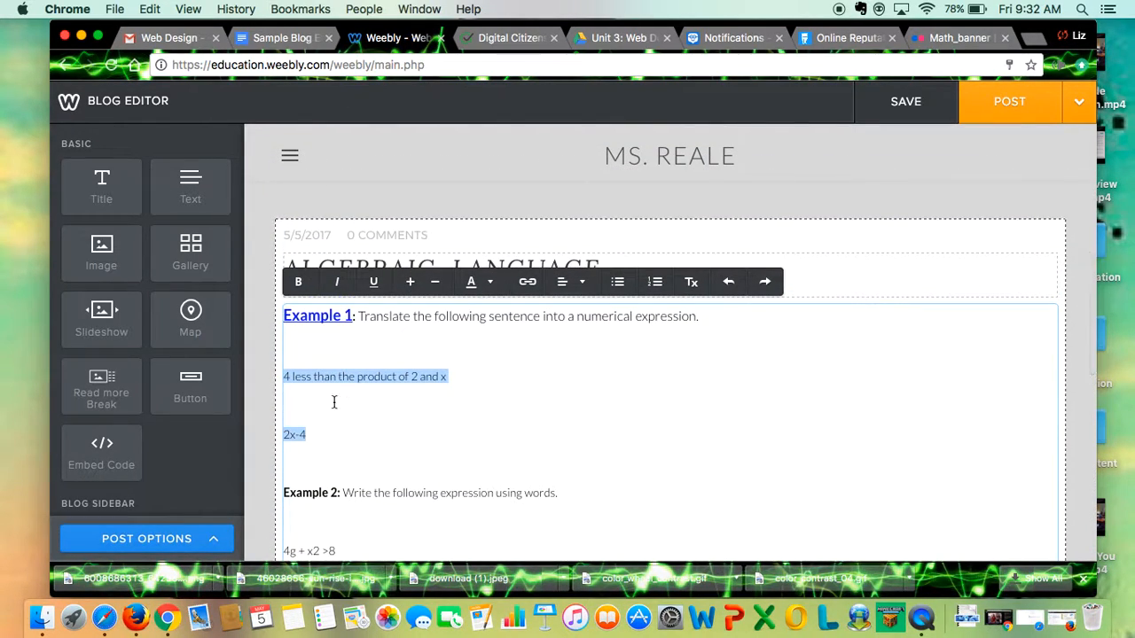
left_click(262, 385)
scroll(449, 423, "down", 2)
scroll(375, 431, "down", 1)
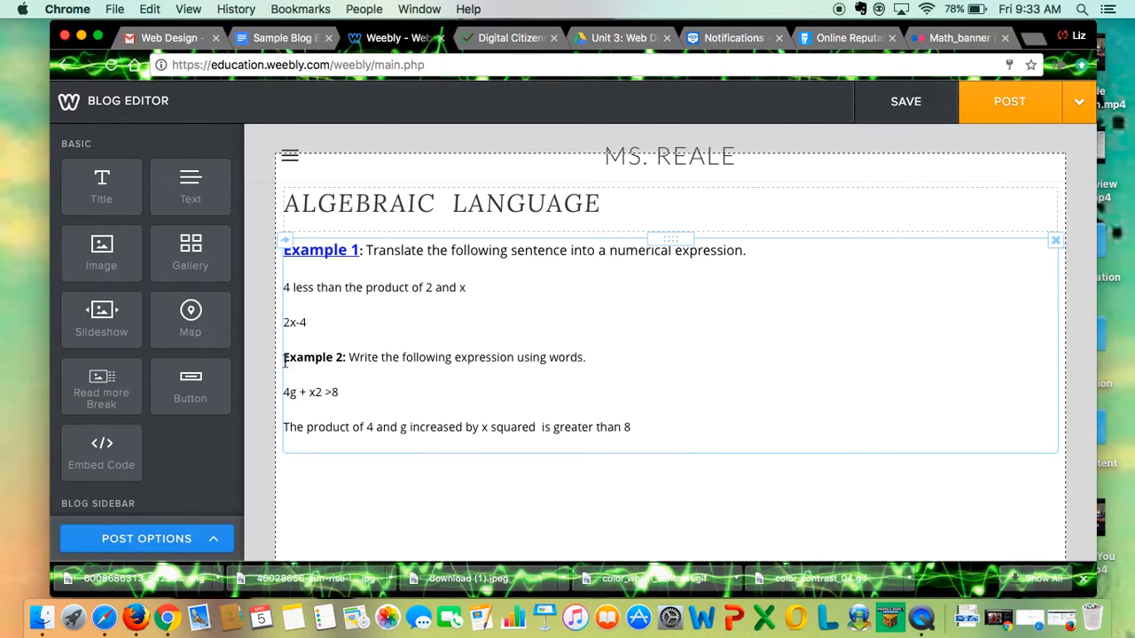
Underline the "Example 2" label, enlarge it by two size steps and colour it blue (#1117ee).
left_click_drag(283, 358, 344, 359)
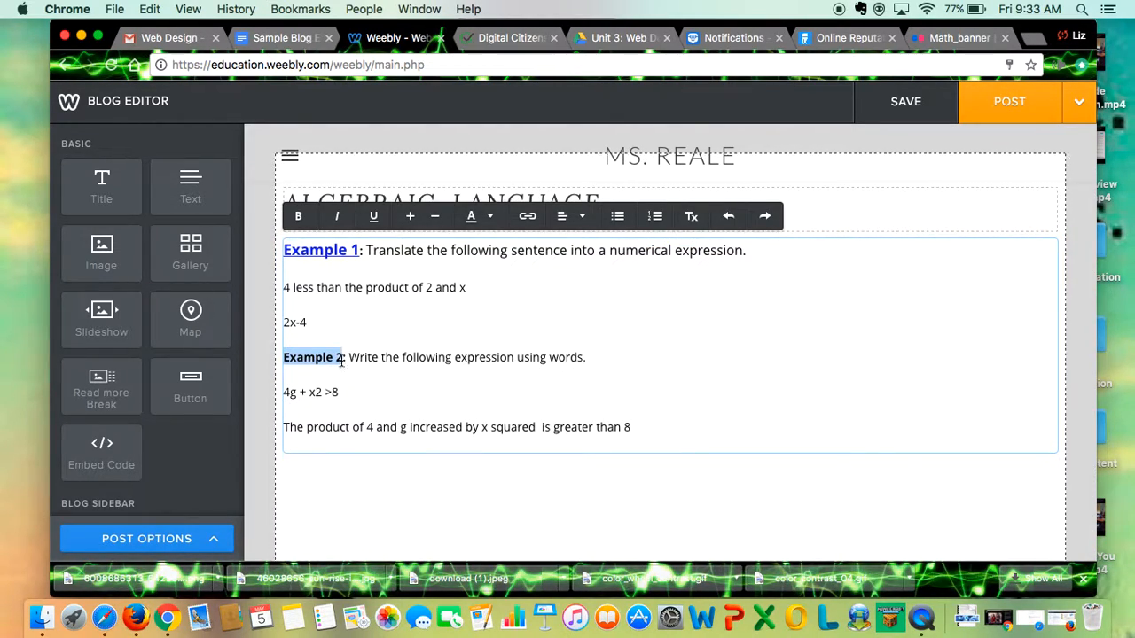
left_click(284, 357)
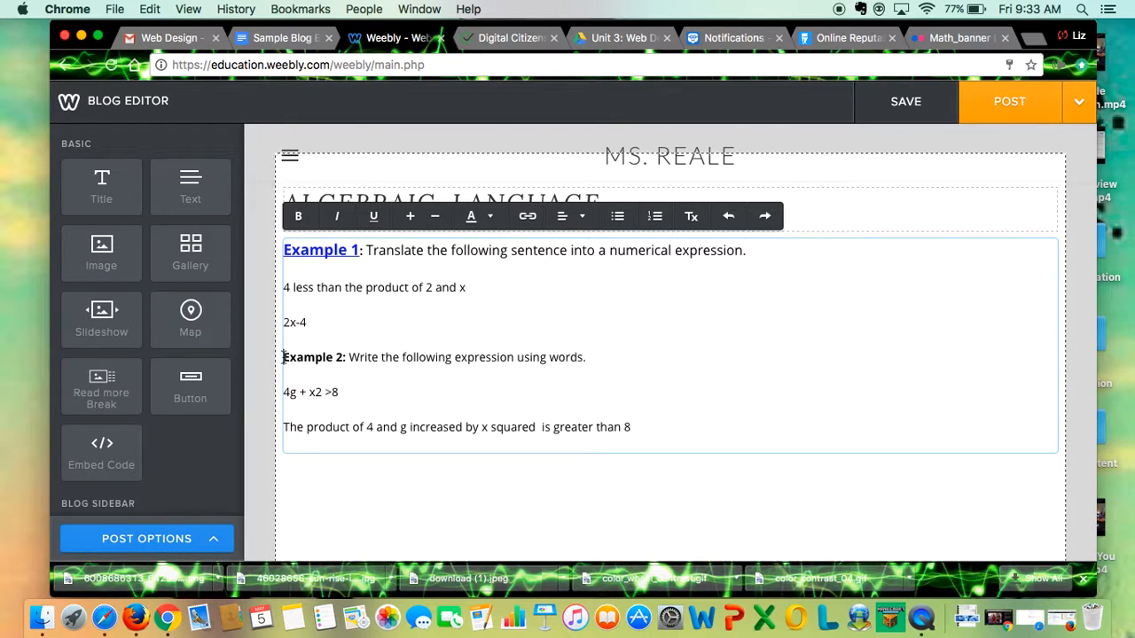
left_click_drag(283, 358, 345, 359)
left_click(379, 222)
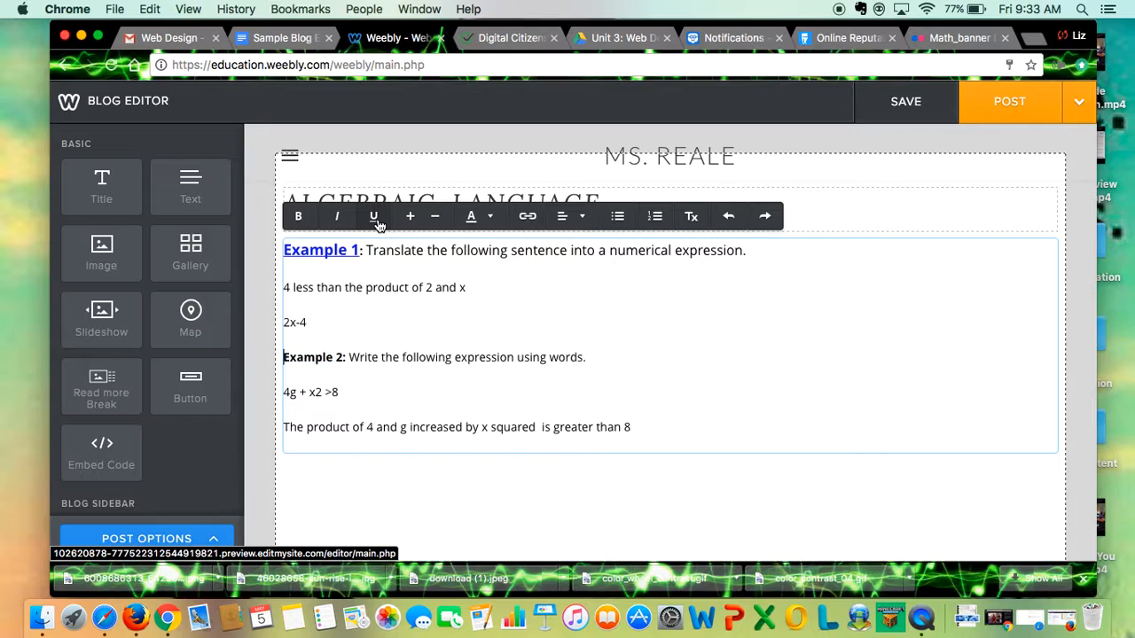
left_click_drag(342, 355, 282, 357)
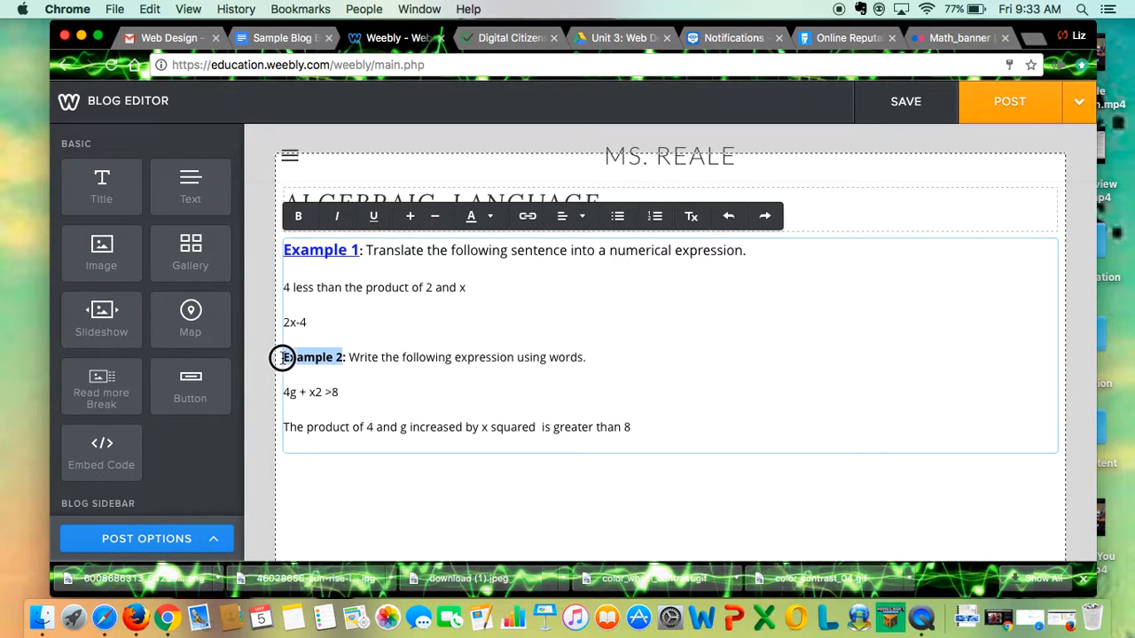
left_click(373, 218)
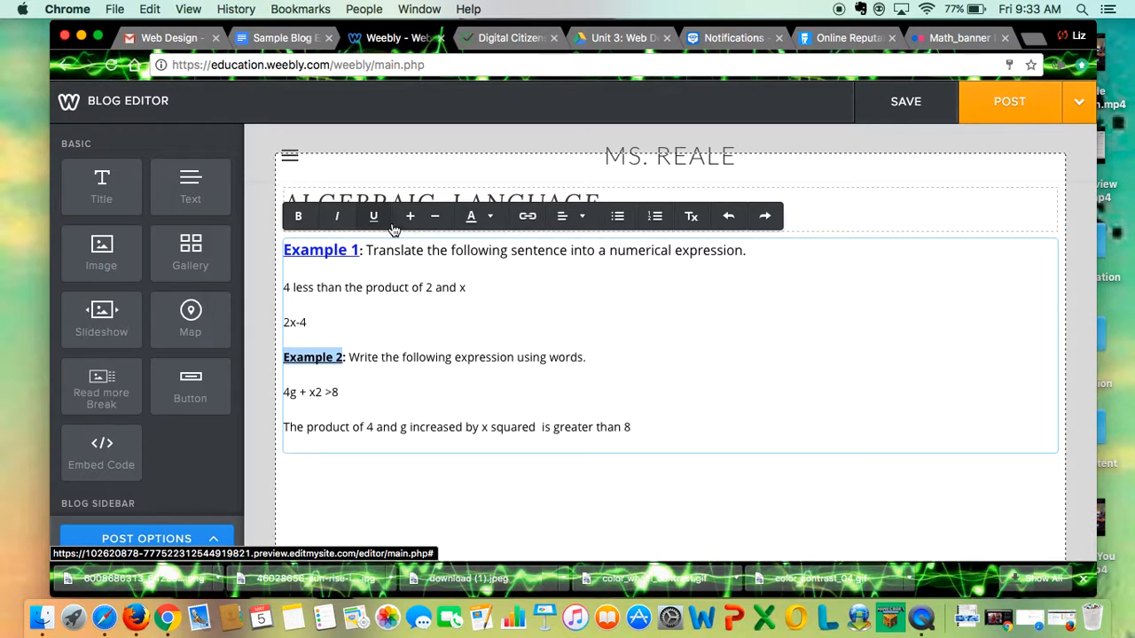
left_click(408, 219)
left_click(408, 219)
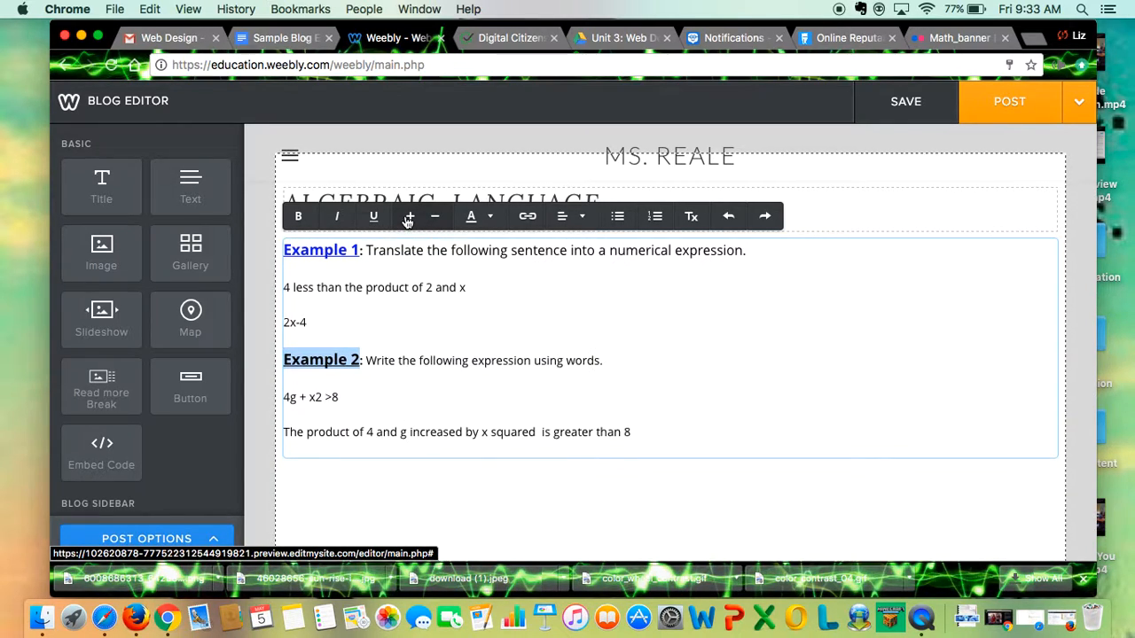
left_click(490, 218)
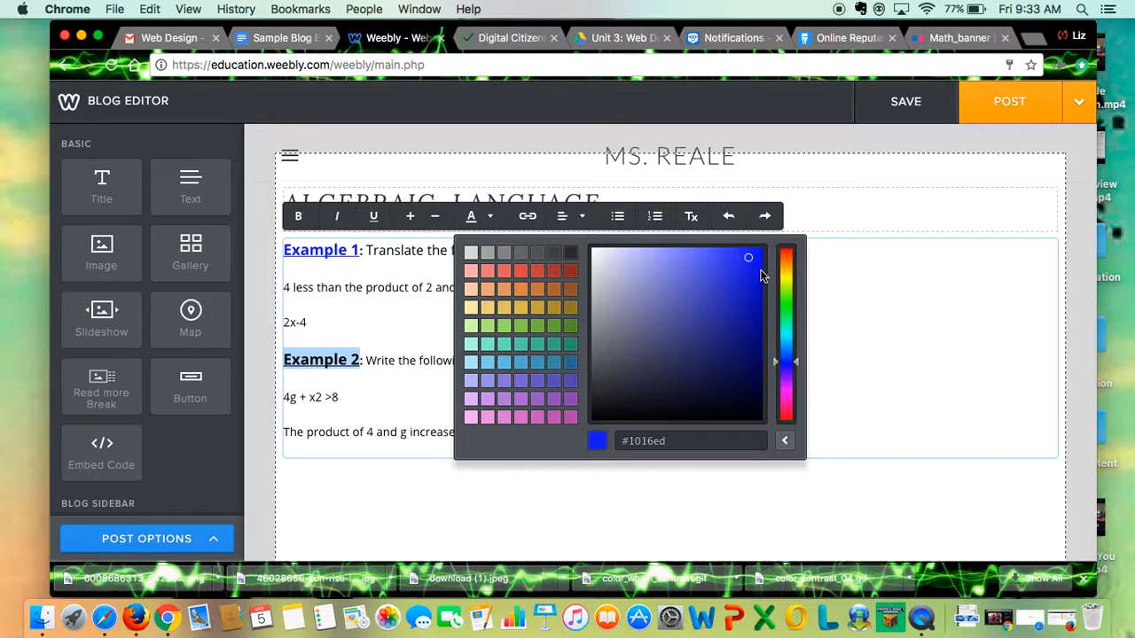
left_click_drag(751, 257, 751, 259)
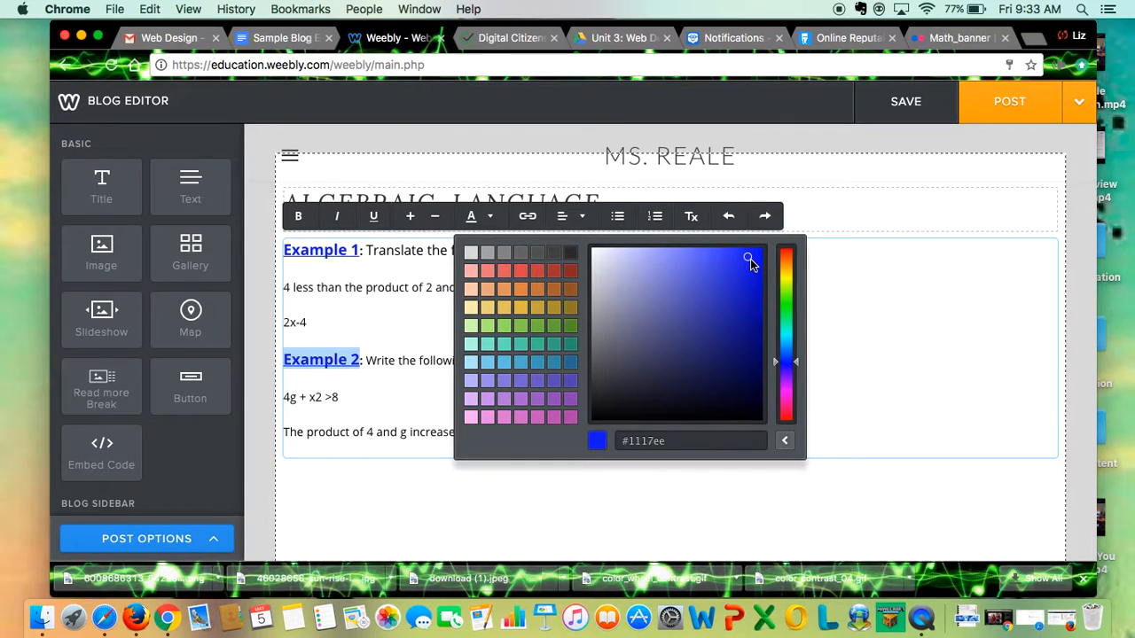
Enlarge the sentence "Write the following expression using words." by one size step.
left_click(367, 362)
left_click_drag(366, 361, 612, 373)
left_click(412, 218)
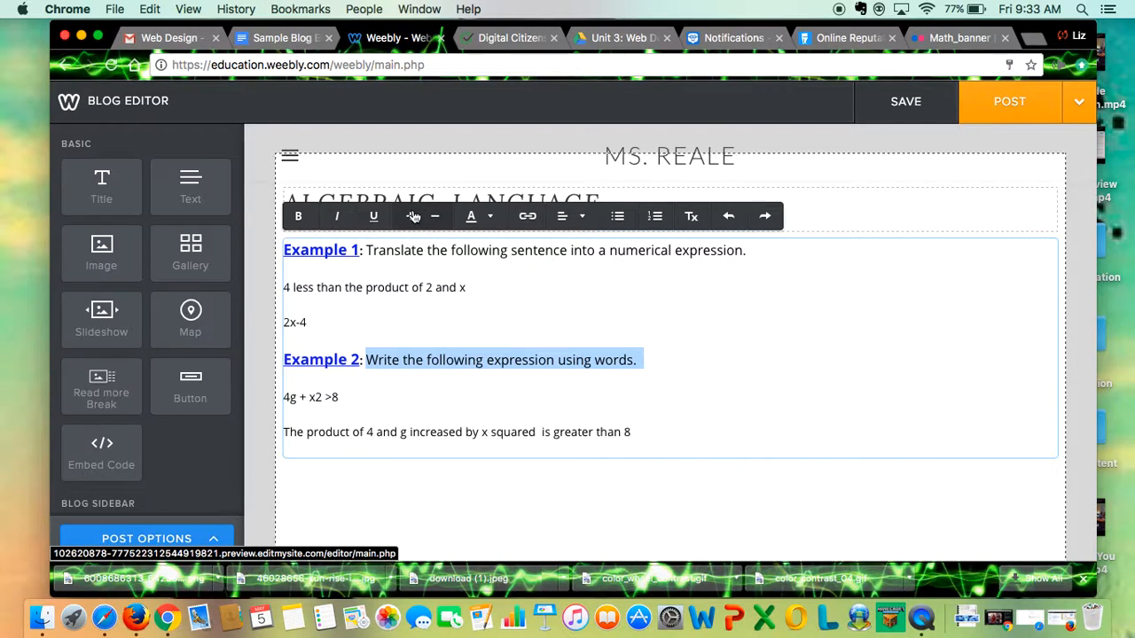
left_click(321, 388)
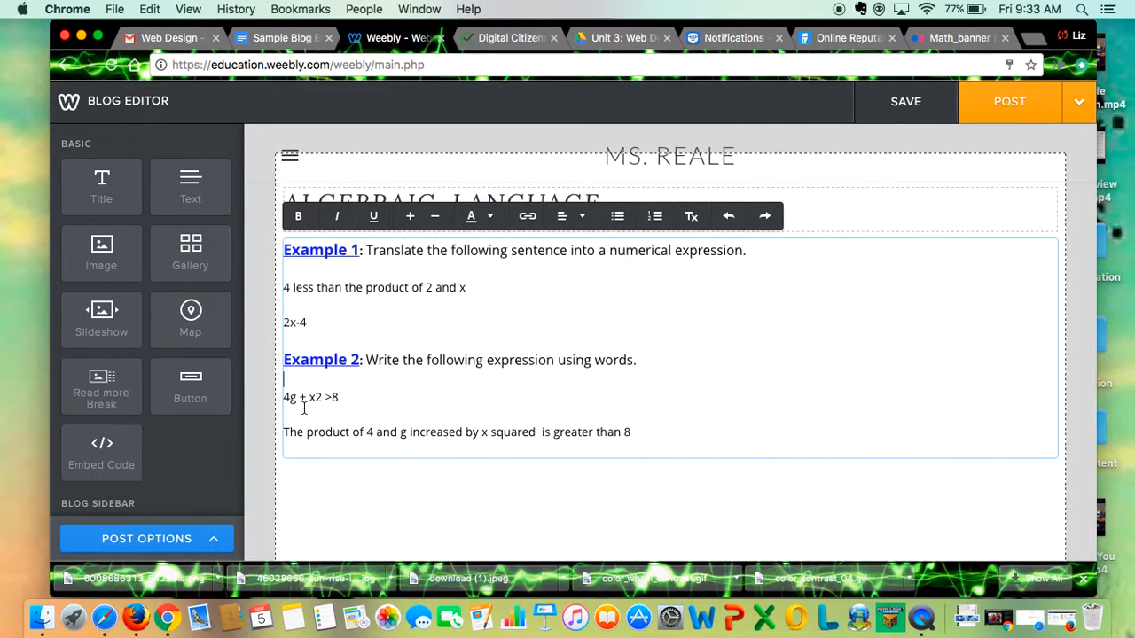
Cut the lines "4g + x2 >8" and "The product of 4 and g increased by x squared is greater than 8" and remove the leftover blank lines.
left_click_drag(650, 432, 274, 397)
key("super+c")
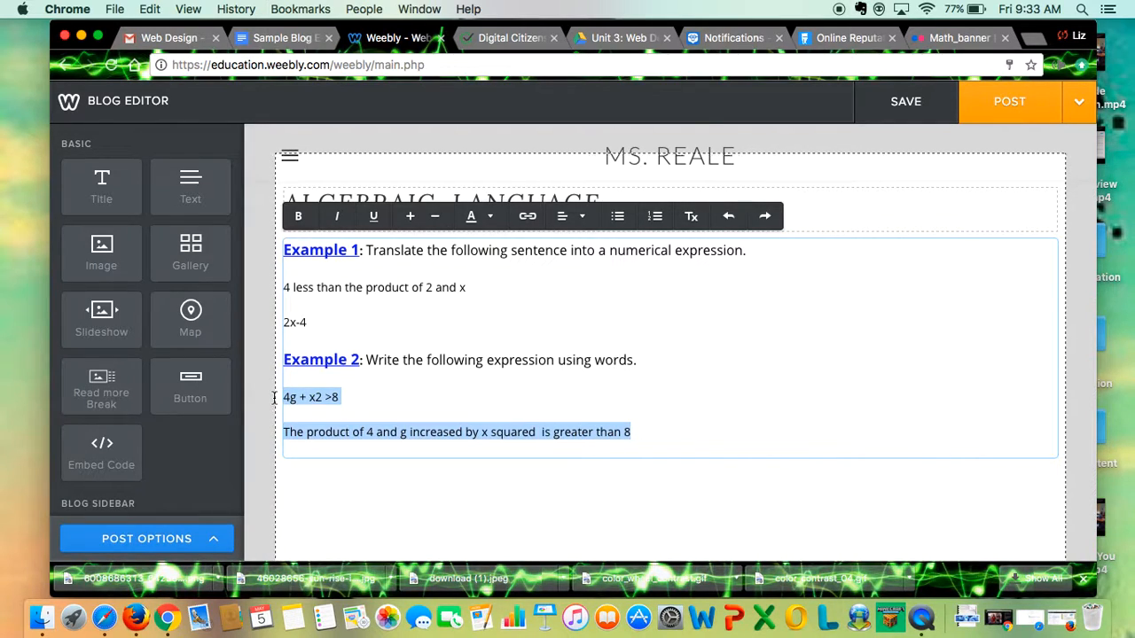
key("BackSpace")
left_click(309, 431)
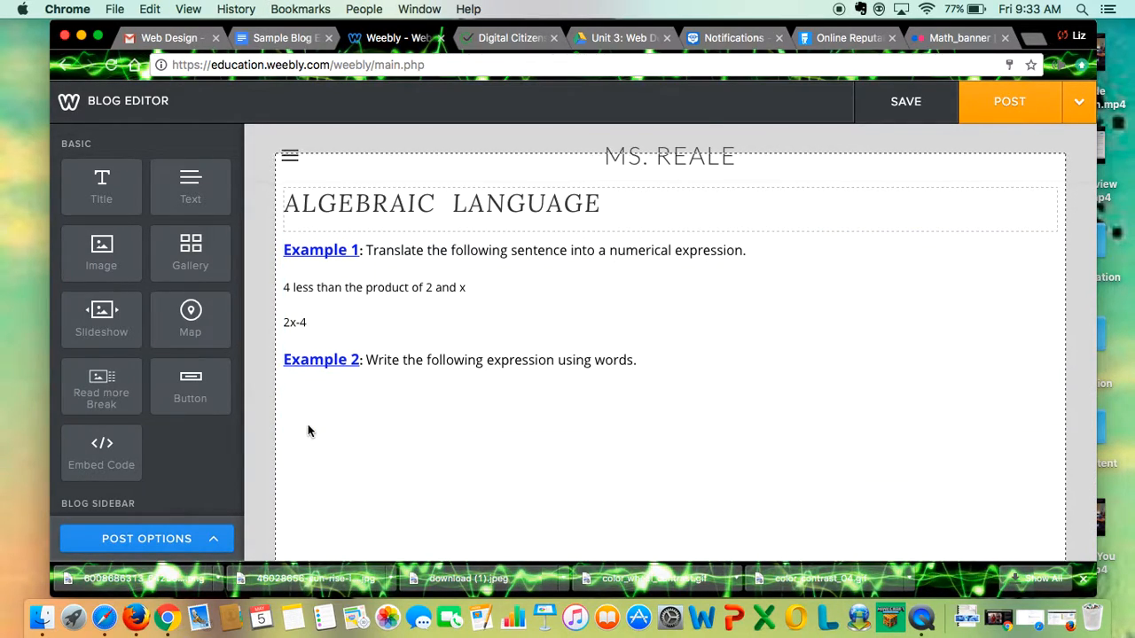
left_click(336, 407)
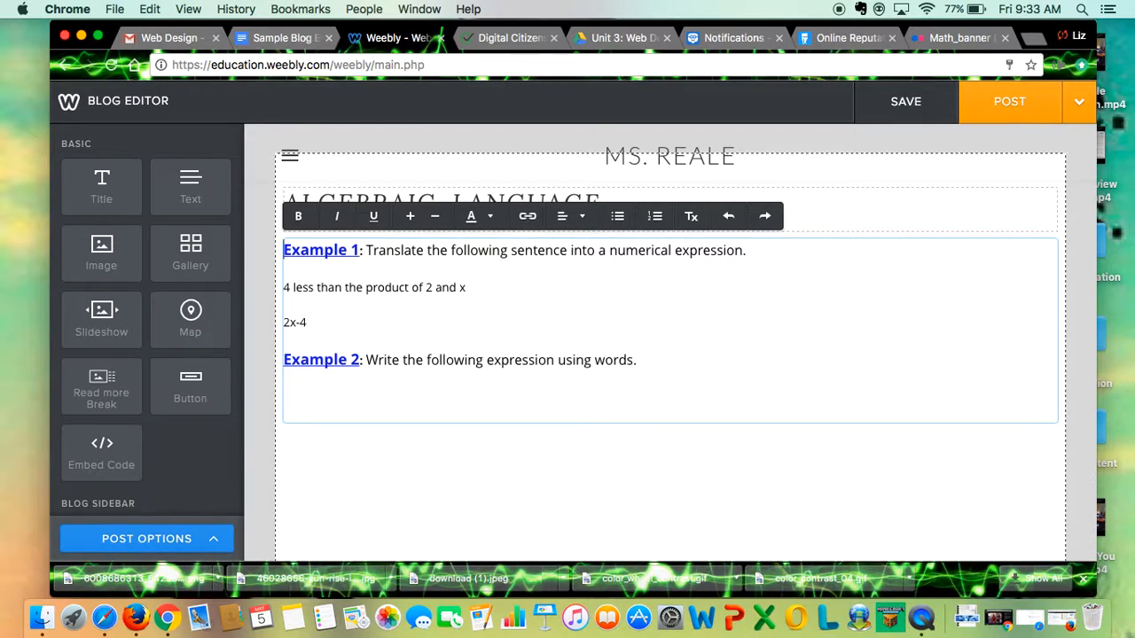
key("BackSpace")
key("BackSpace")
key("BackSpace")
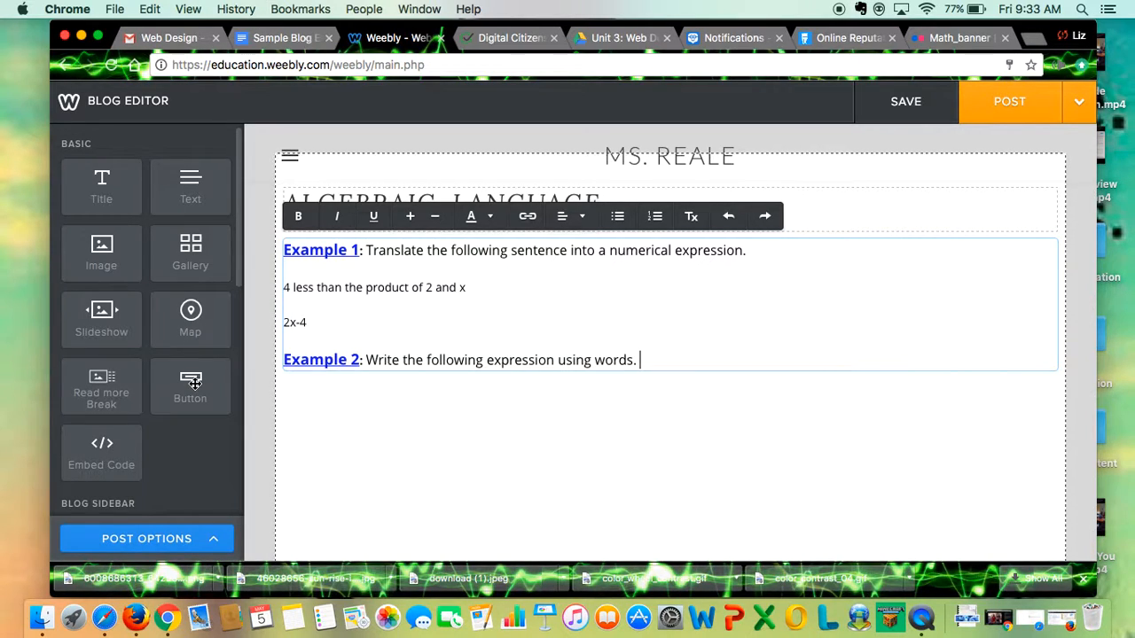
Add a separate text element below the Example 2 sentence and paste the two cut lines into it.
left_click_drag(189, 188, 491, 450)
left_click_drag(493, 438, 607, 242)
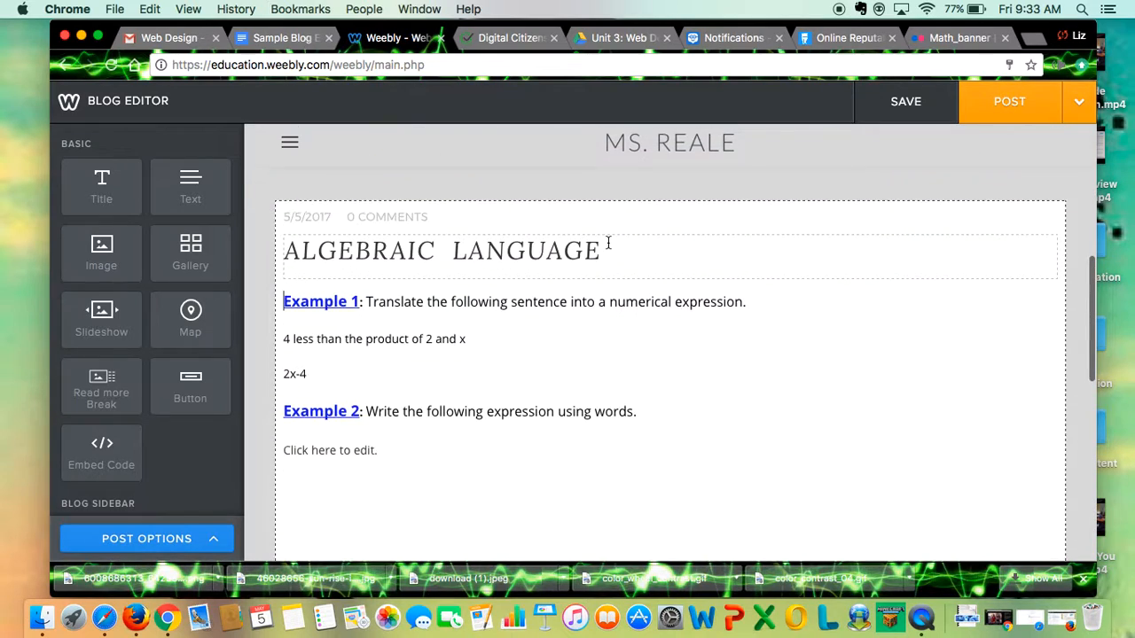
left_click(334, 317)
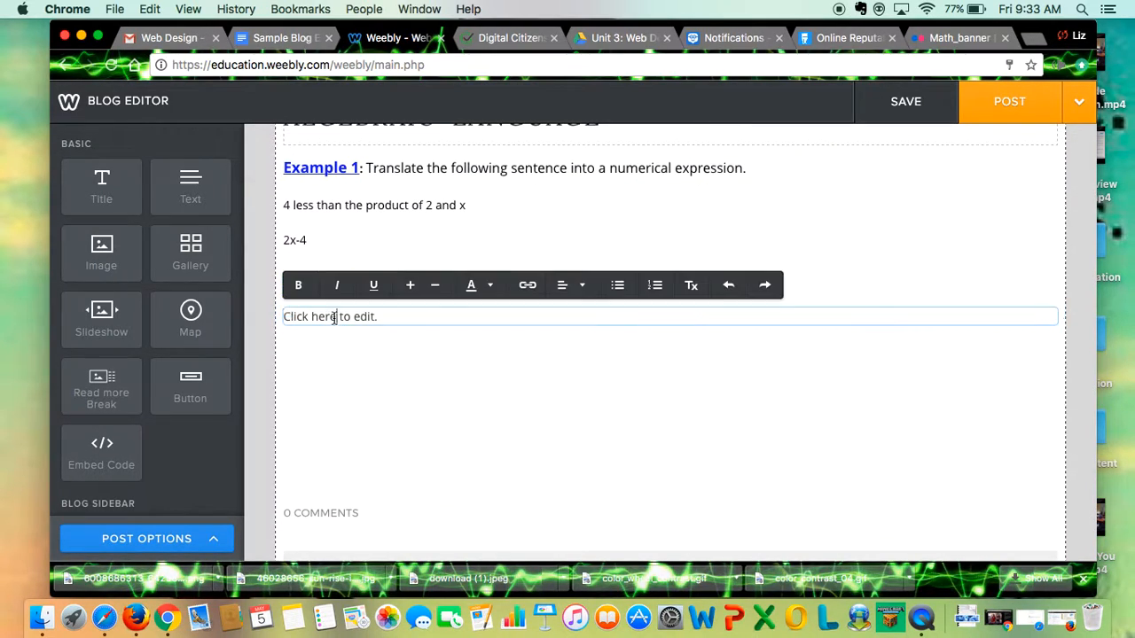
key("super+v")
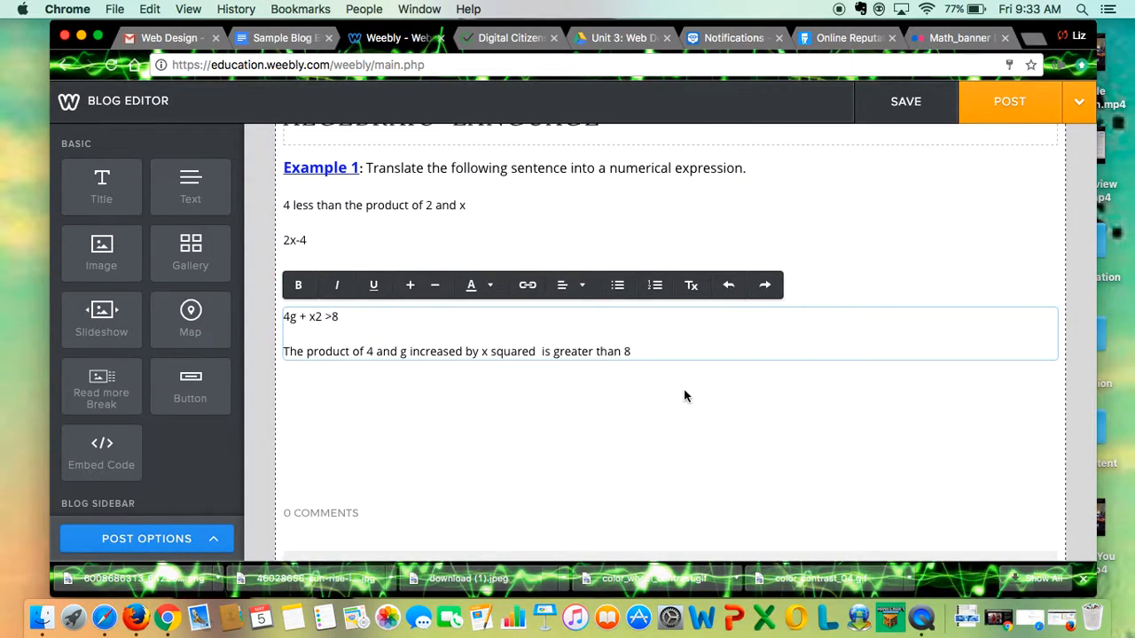
Center both lines in the new text element and make them bold.
left_click_drag(650, 353, 320, 324)
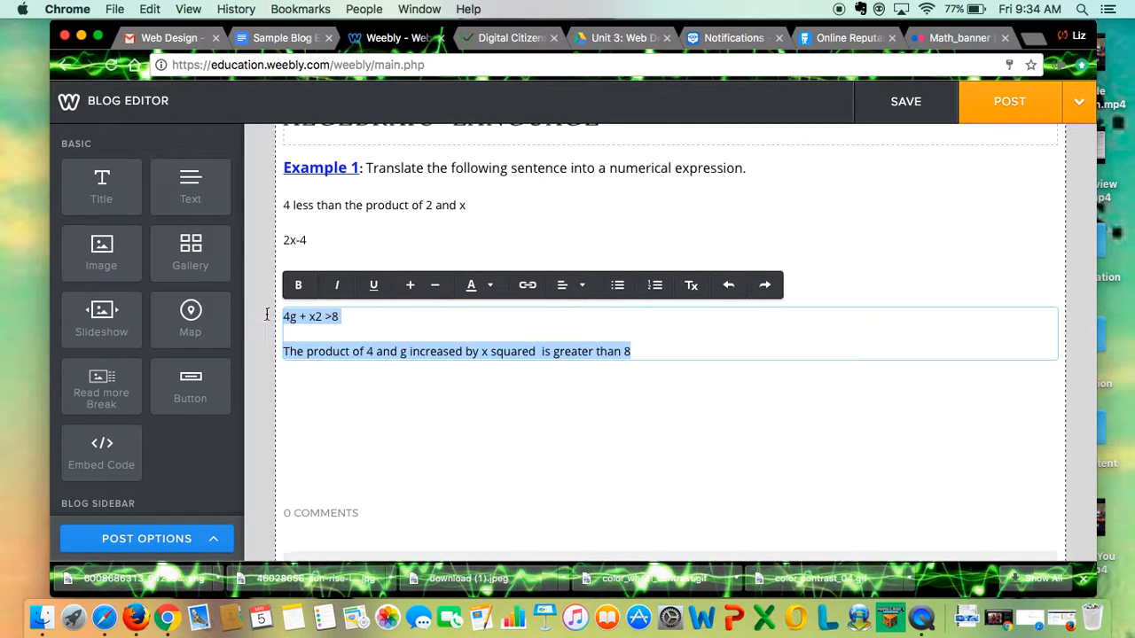
left_click(585, 283)
left_click(572, 342)
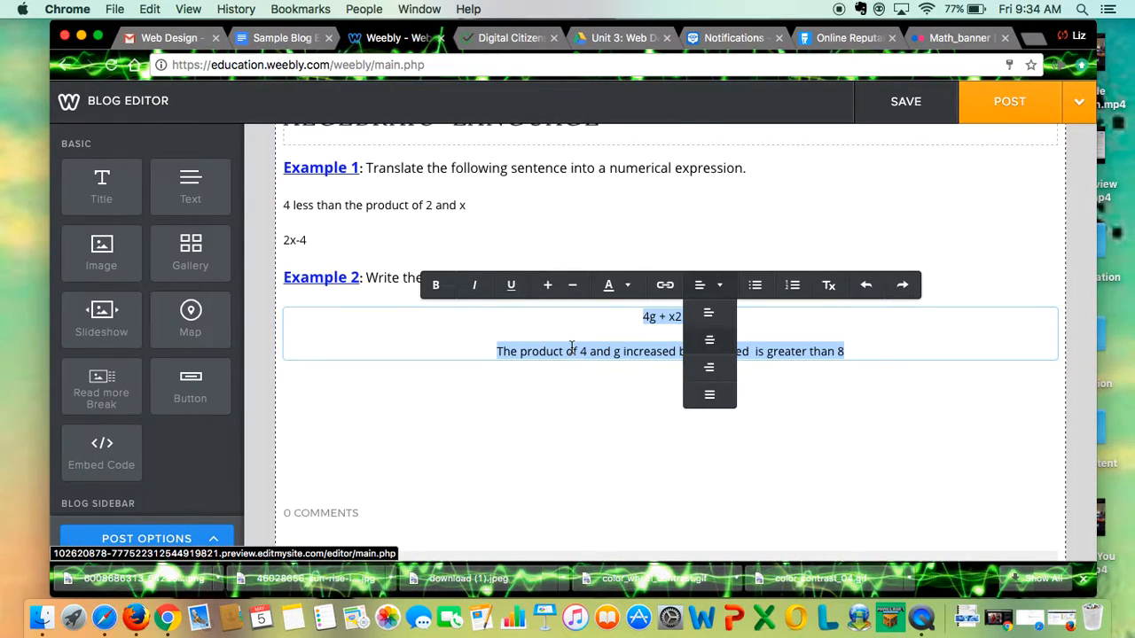
left_click(433, 286)
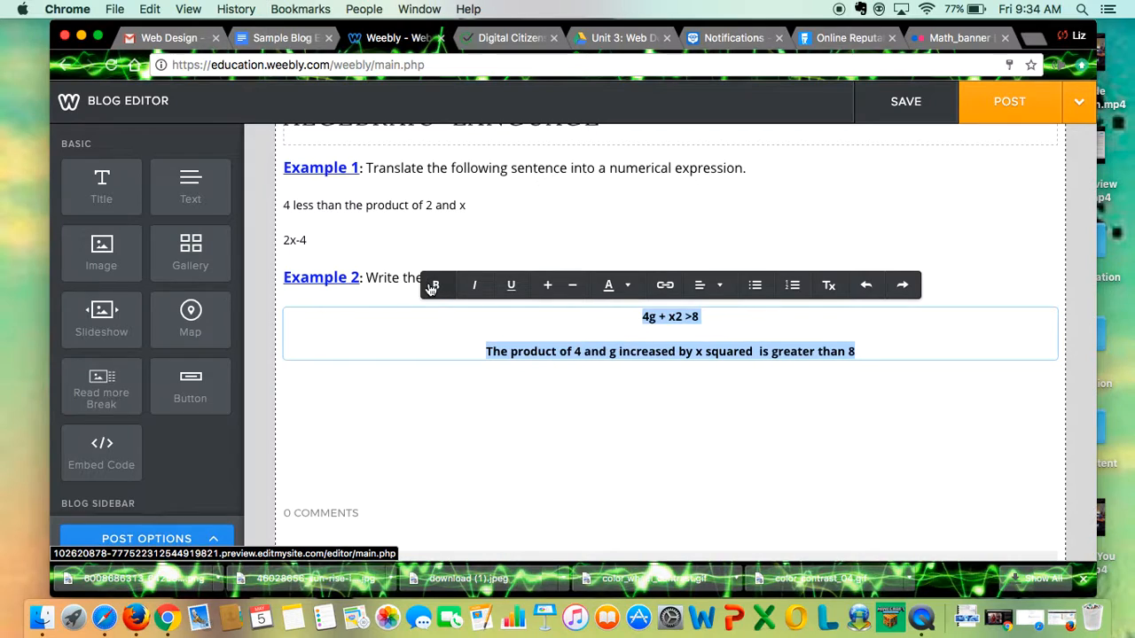
Colour the two centered lines red (#f41305), enlarge them by two size steps and leave the text element.
left_click(626, 286)
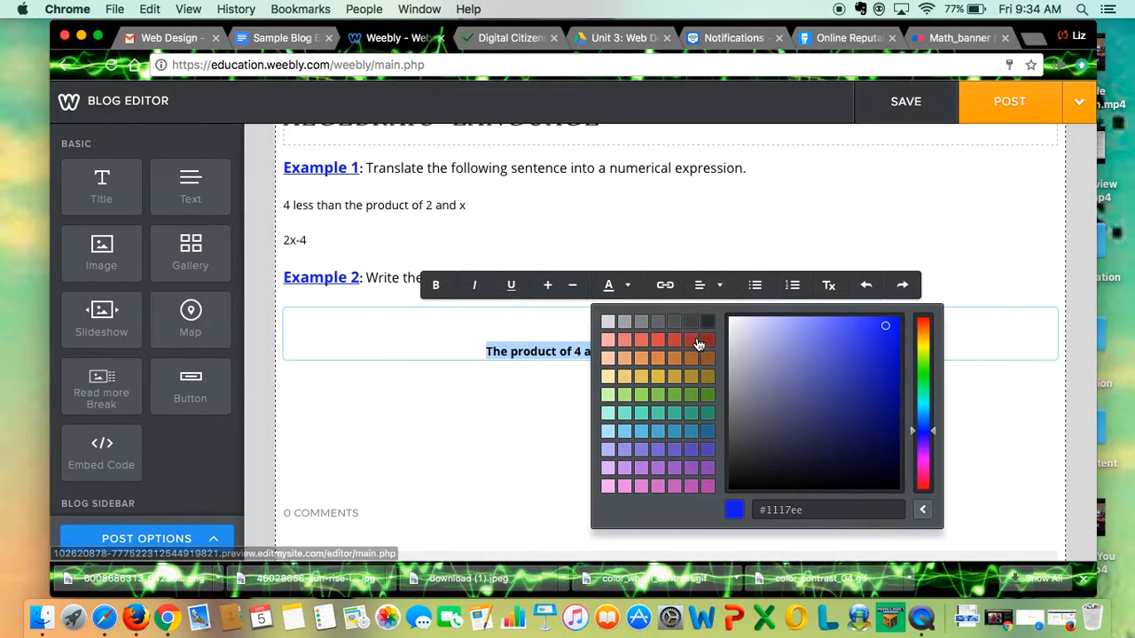
left_click(927, 326)
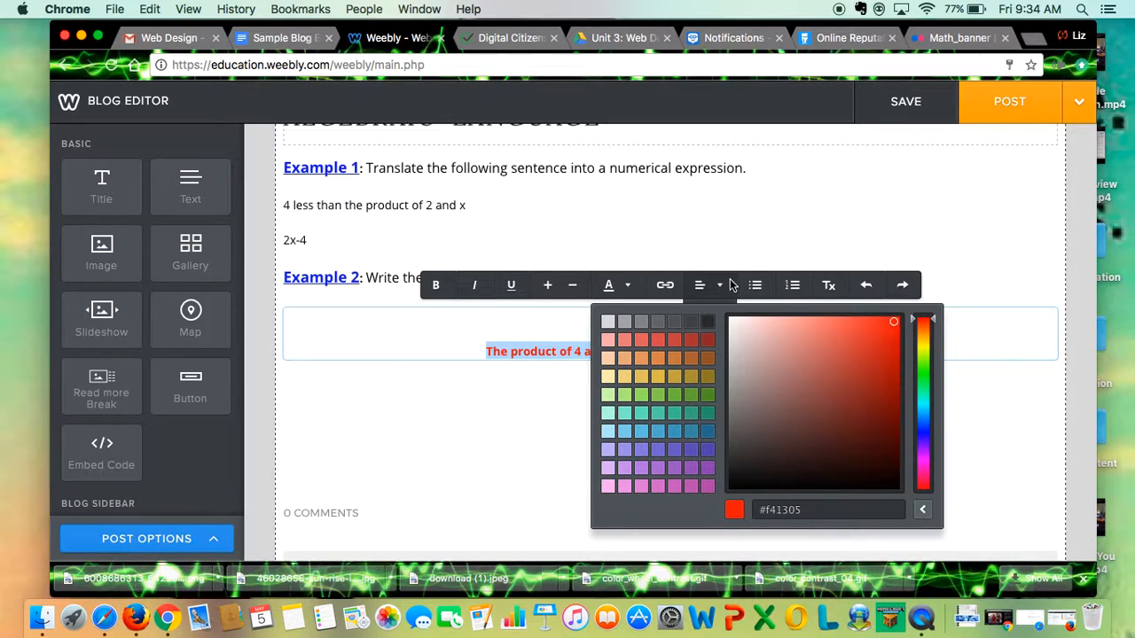
left_click(547, 287)
left_click(548, 287)
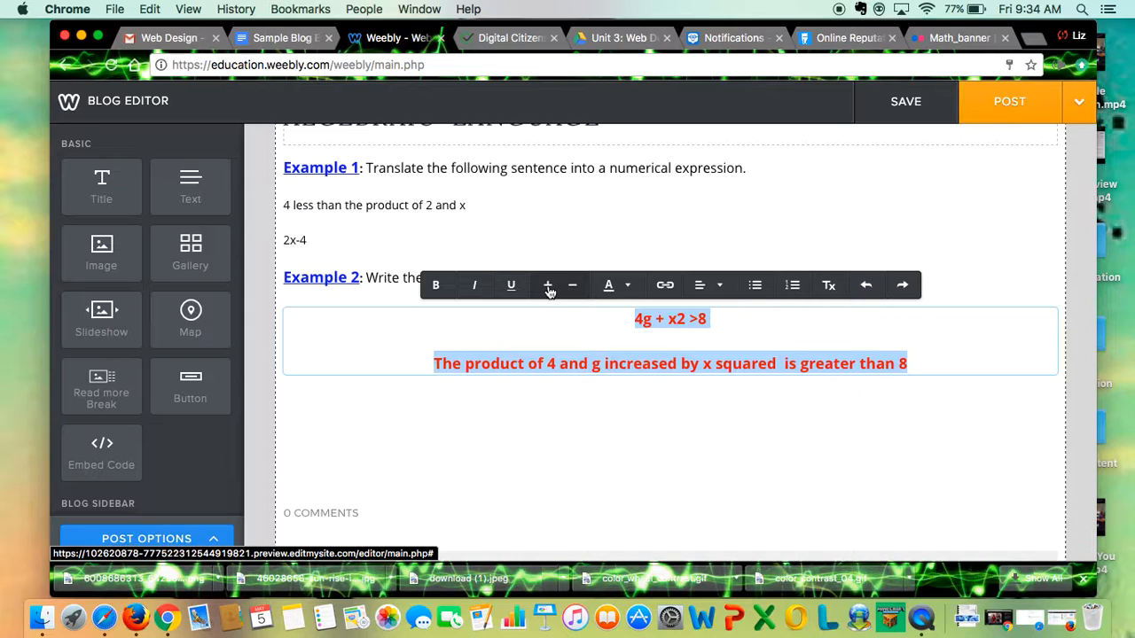
left_click(541, 426)
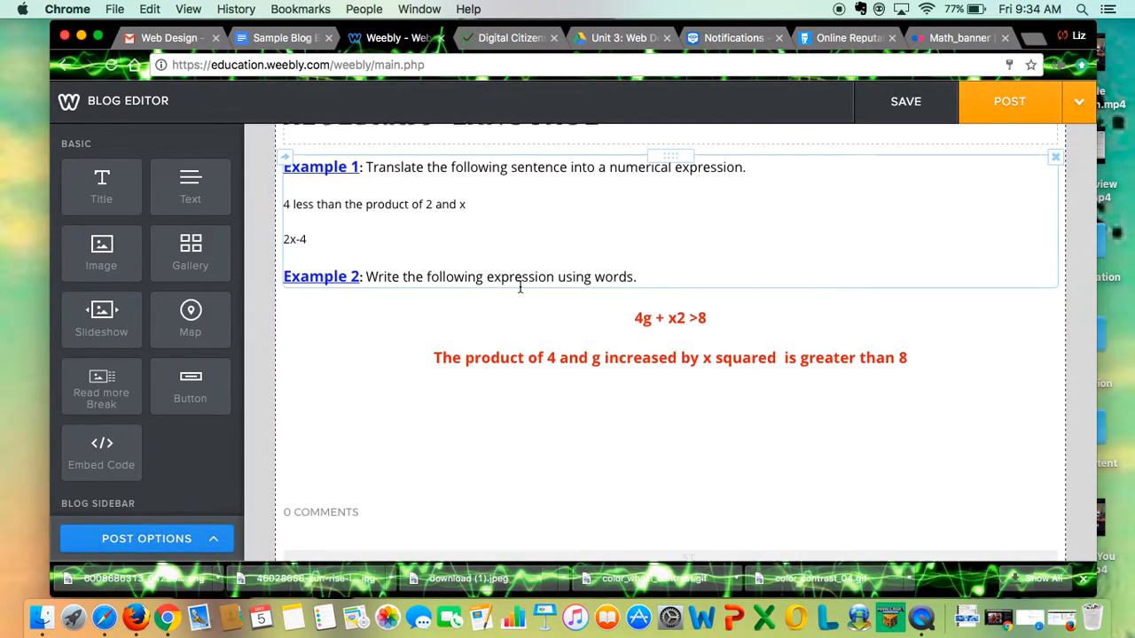
scroll(519, 286, "up", 3)
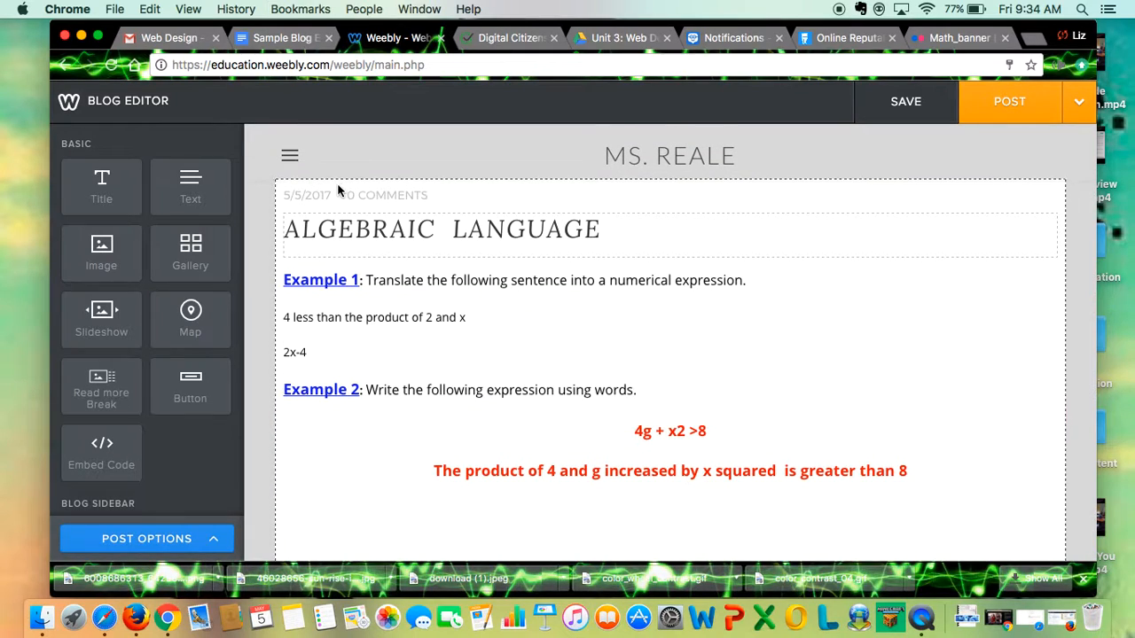